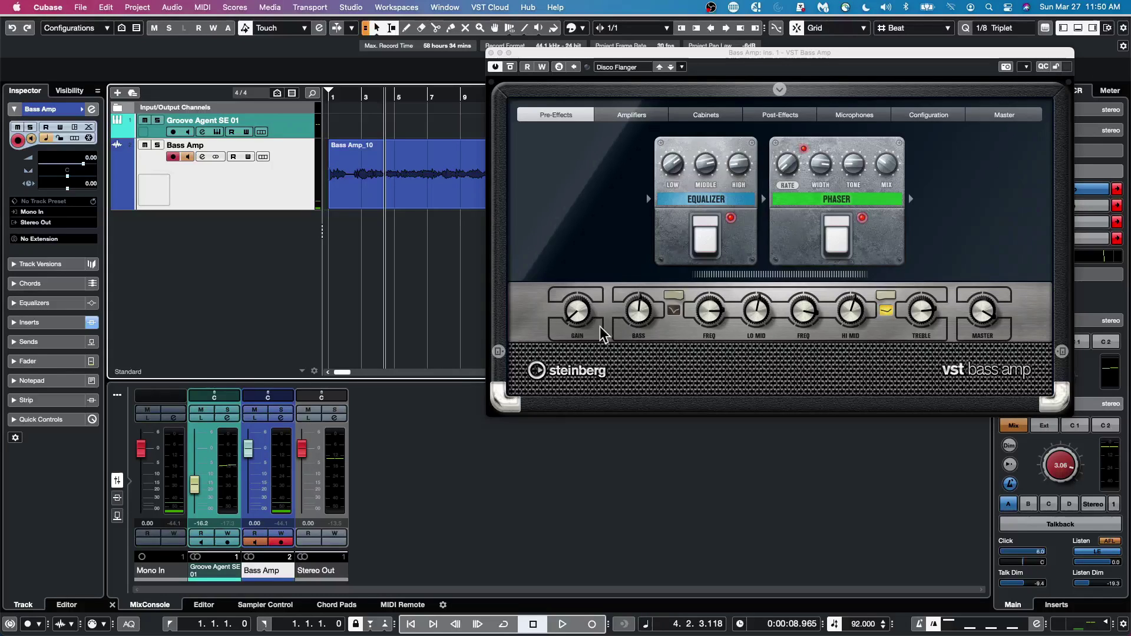
# Confirm VST Bass Amp is on the Bass Amp inserts, then play the Bass Amp_10 take and select it.
pyautogui.click(117, 498)
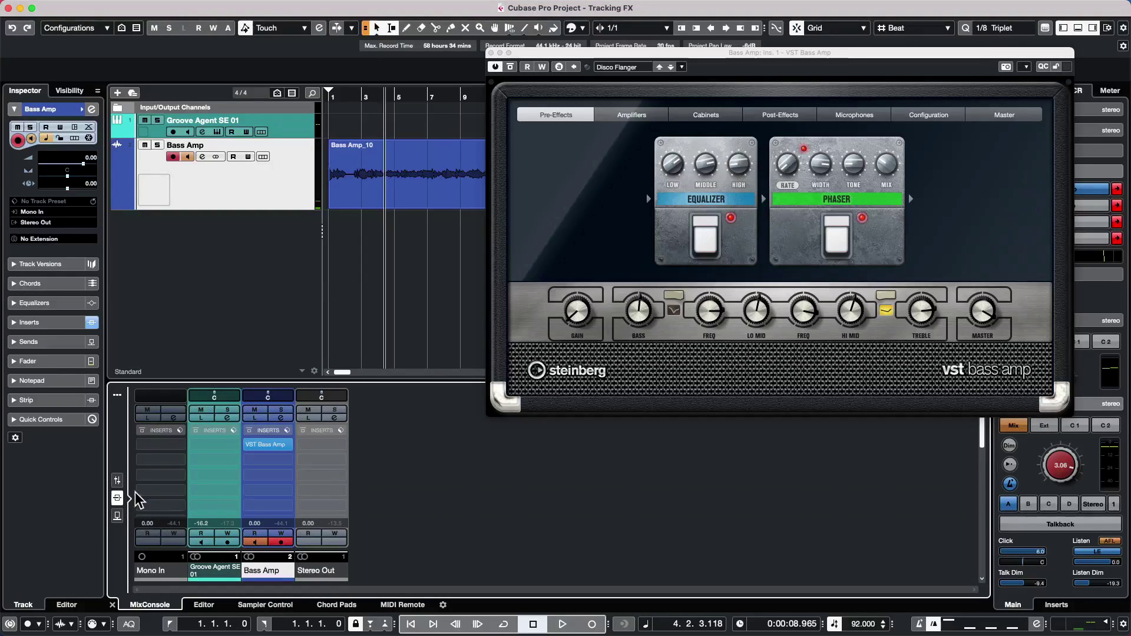
pyautogui.click(118, 481)
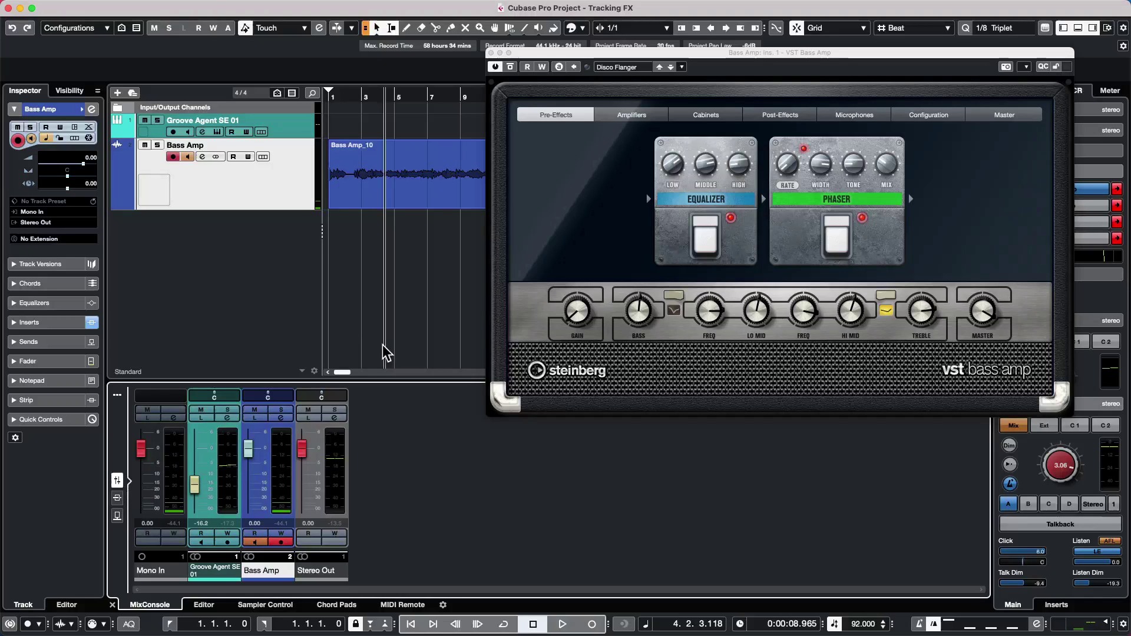
pyautogui.press('space')
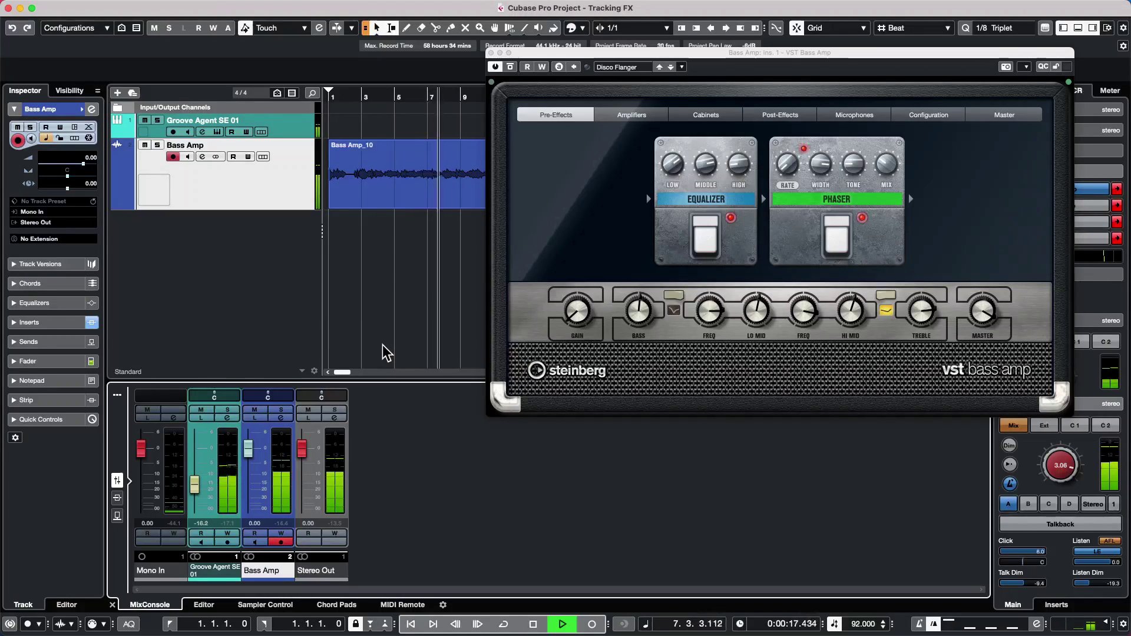
pyautogui.press('space')
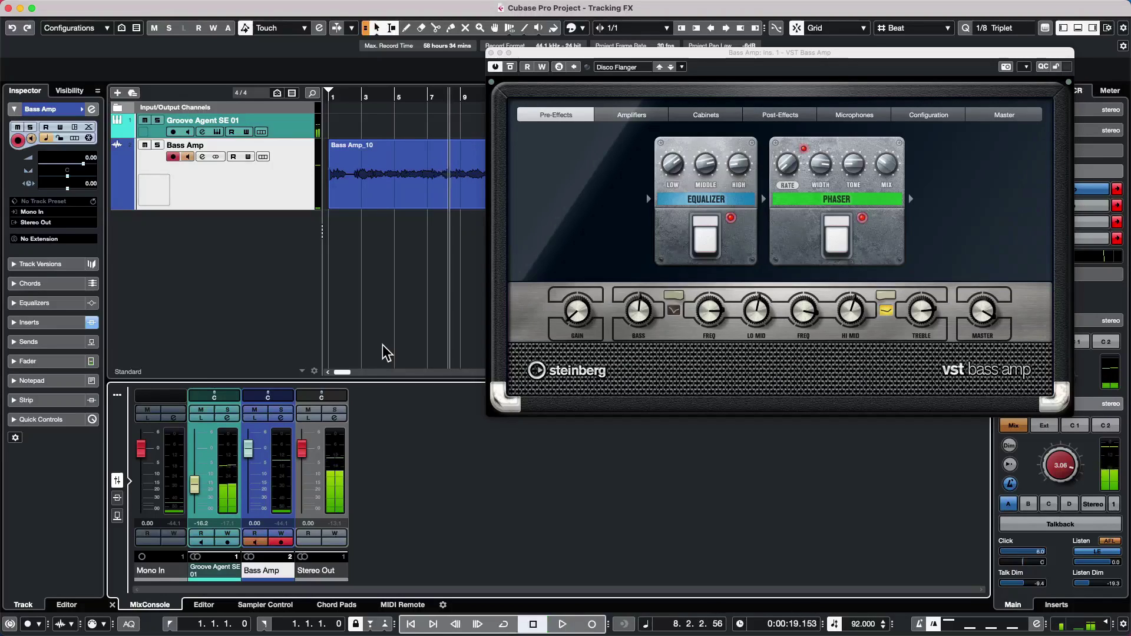
pyautogui.click(449, 155)
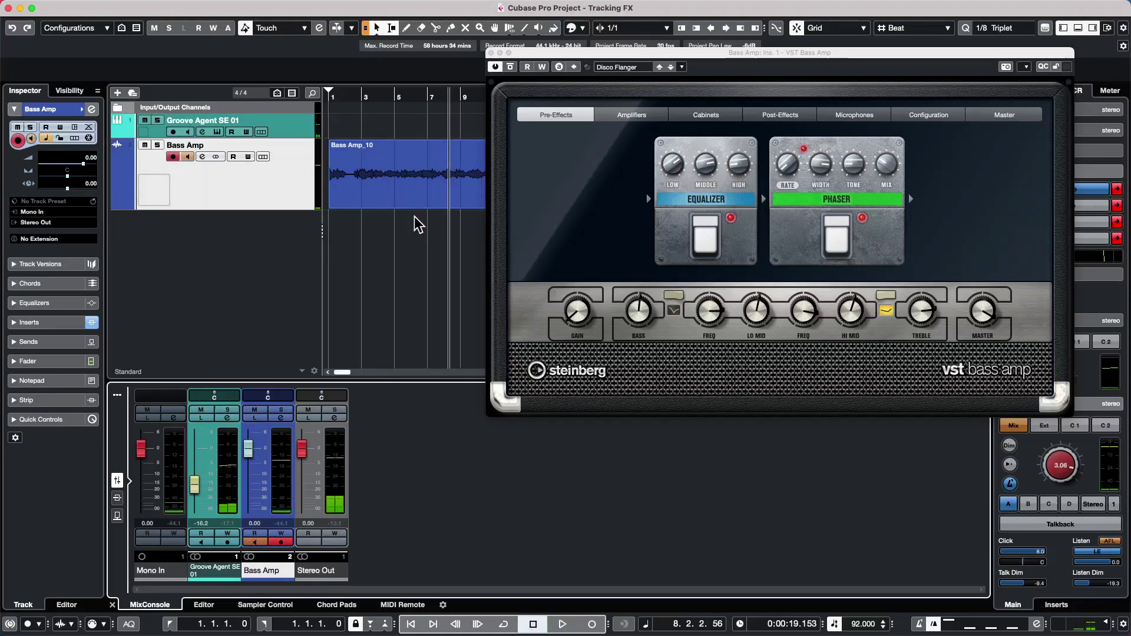
# Erase the Bass Amp_10 clip from the Bass Amp track with the Eraser tool.
pyautogui.rightClick(392, 194)
pyautogui.click(454, 197)
pyautogui.click(438, 195)
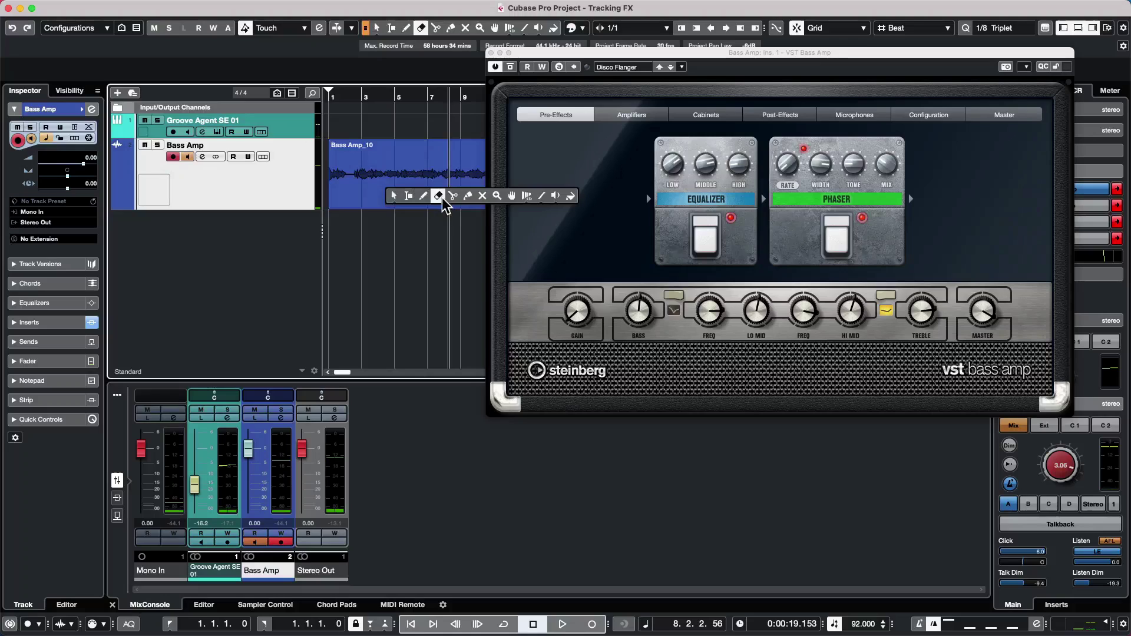
pyautogui.click(394, 145)
# Record a new Bass Amp_17 take from the project start.
pyautogui.press('Home')
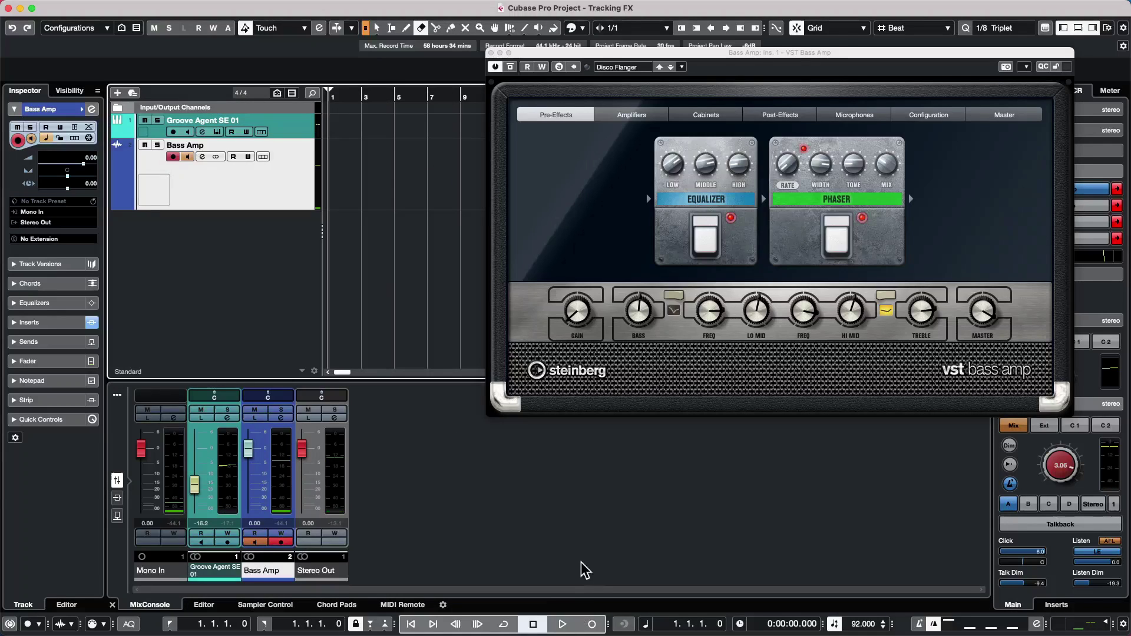
pyautogui.click(592, 623)
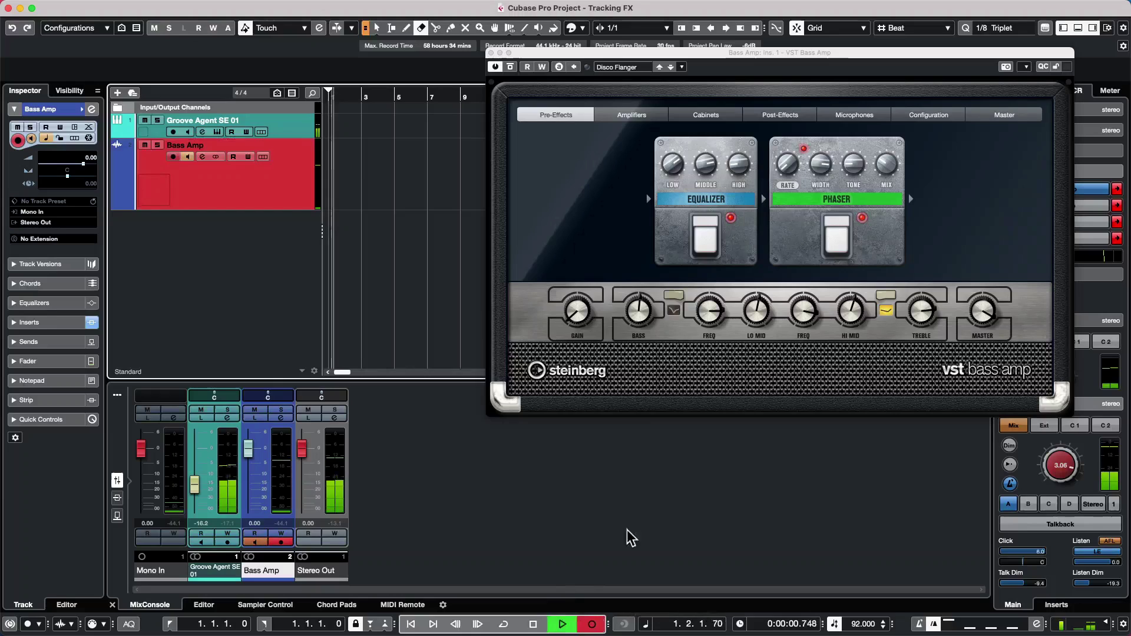
pyautogui.moveTo(688, 300)
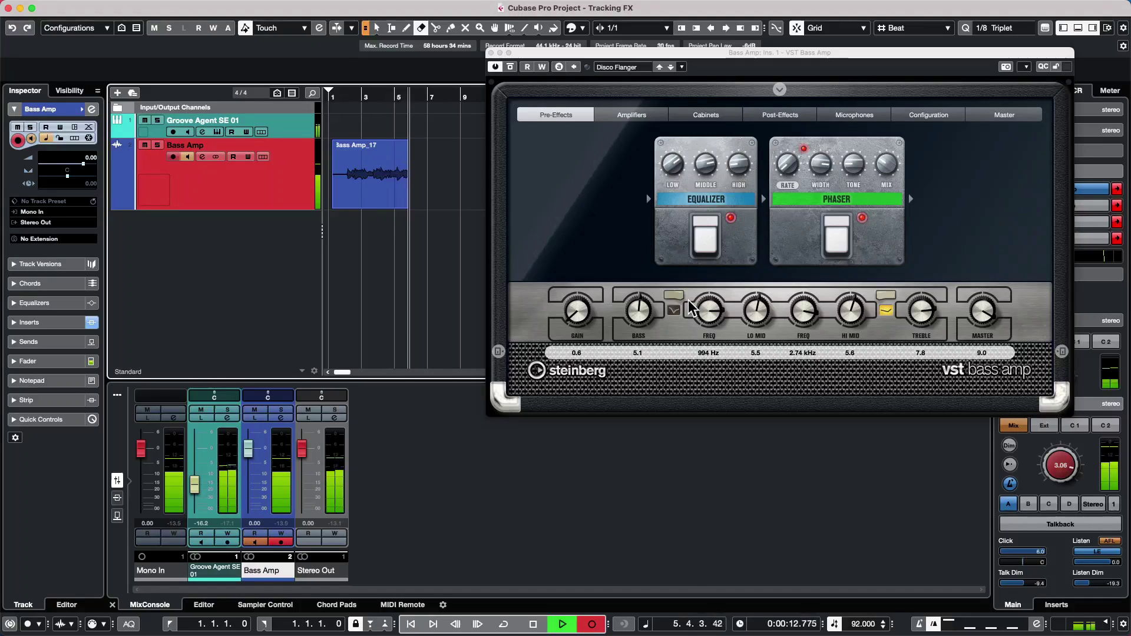
pyautogui.press('space')
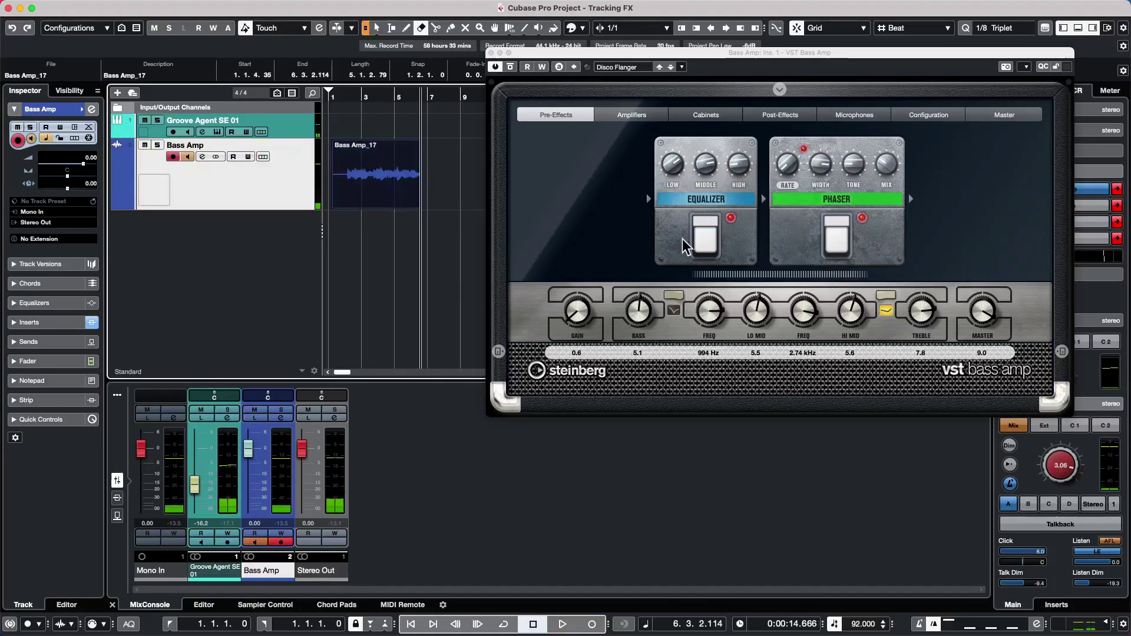
# Play back the Bass Amp_17 take from bar 2, stopping at 6.1.3.70.
pyautogui.moveTo(387, 97); pyautogui.dragTo(350, 105)
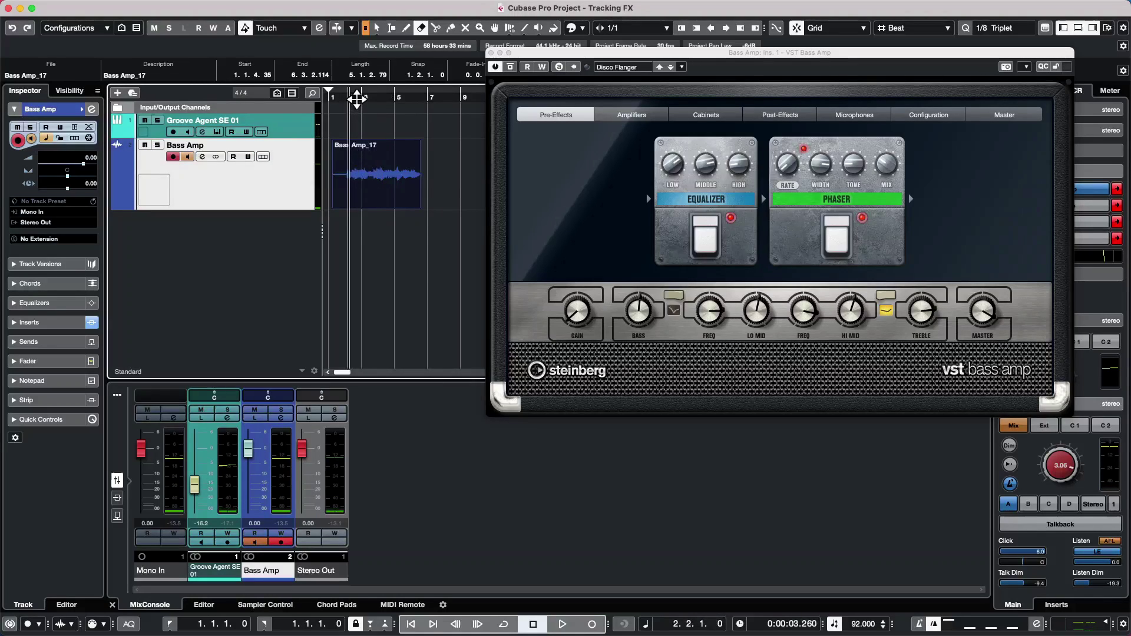
pyautogui.press('space')
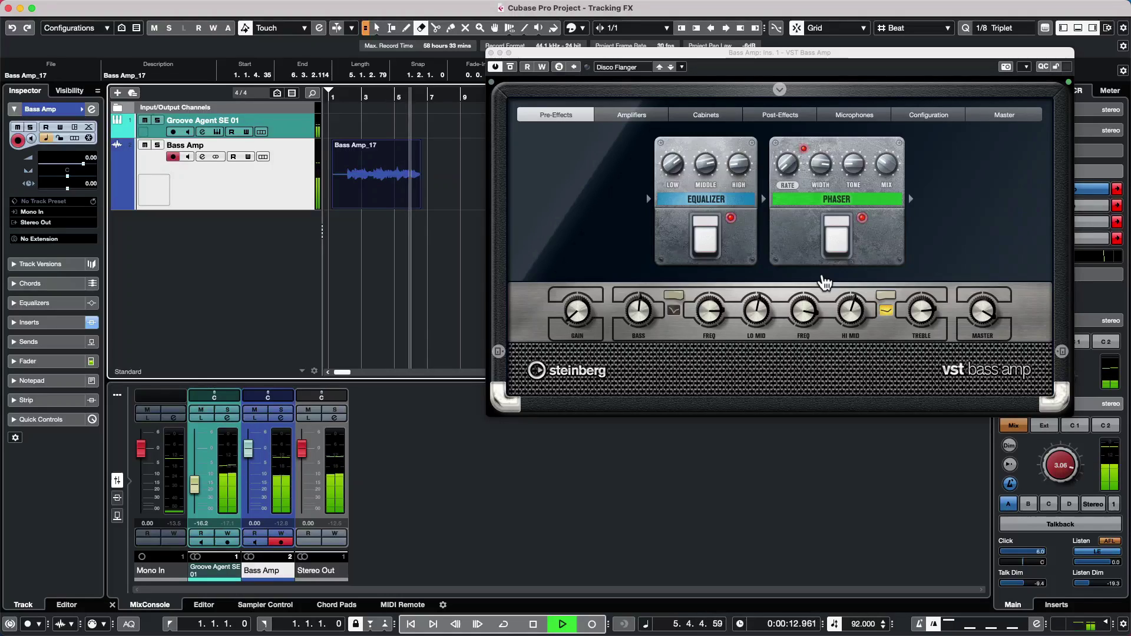
pyautogui.press('space')
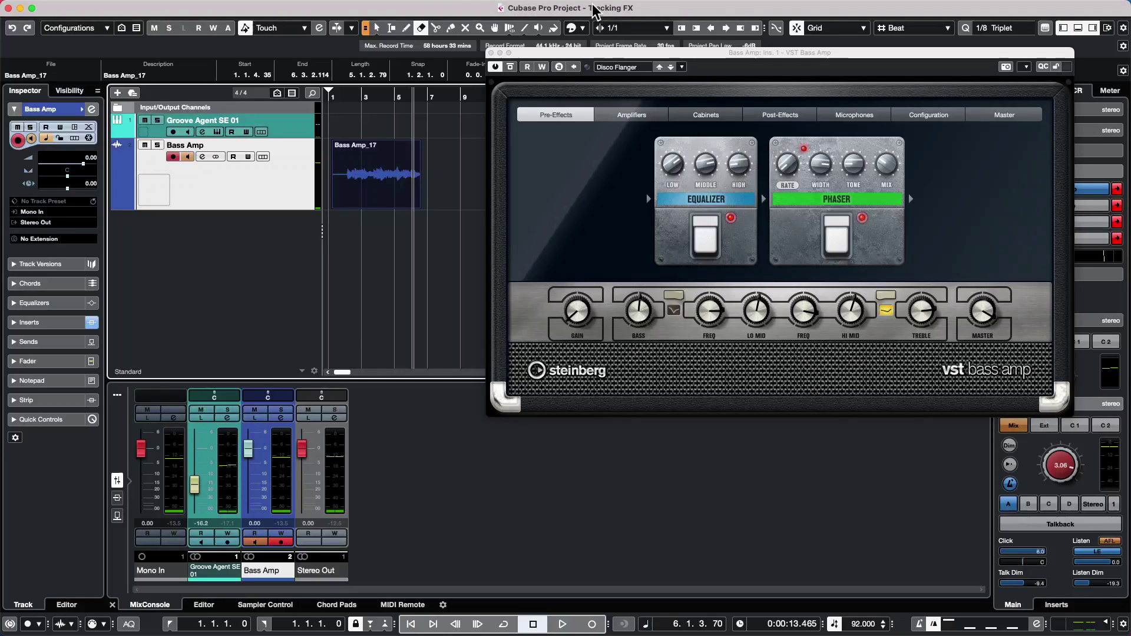
pyautogui.moveTo(438, 10)
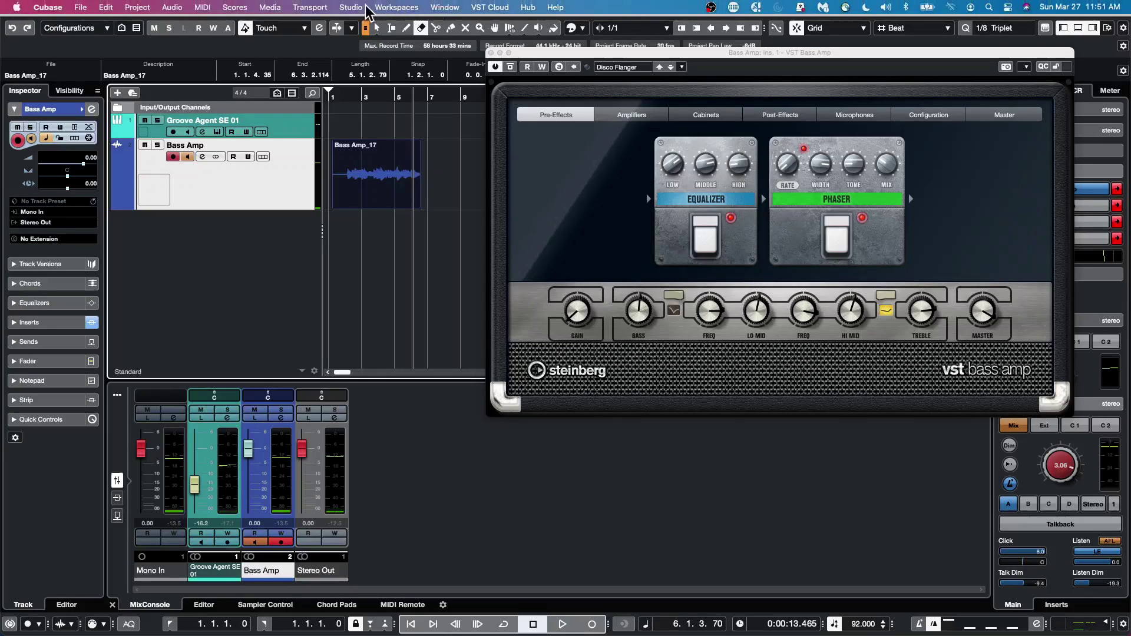
pyautogui.click(353, 8)
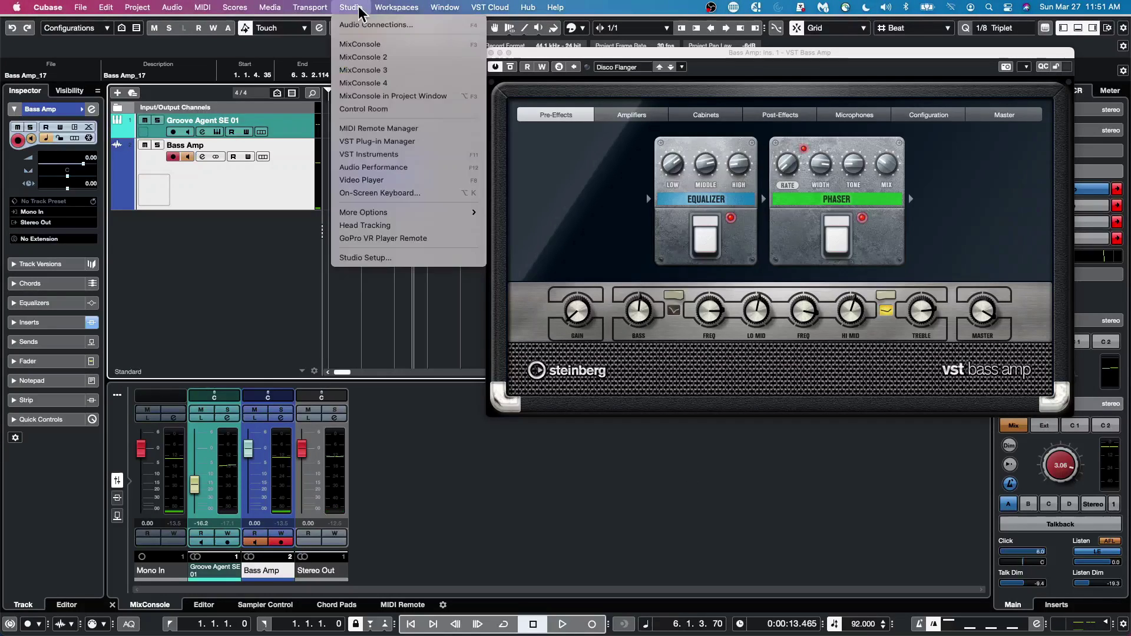
pyautogui.click(396, 259)
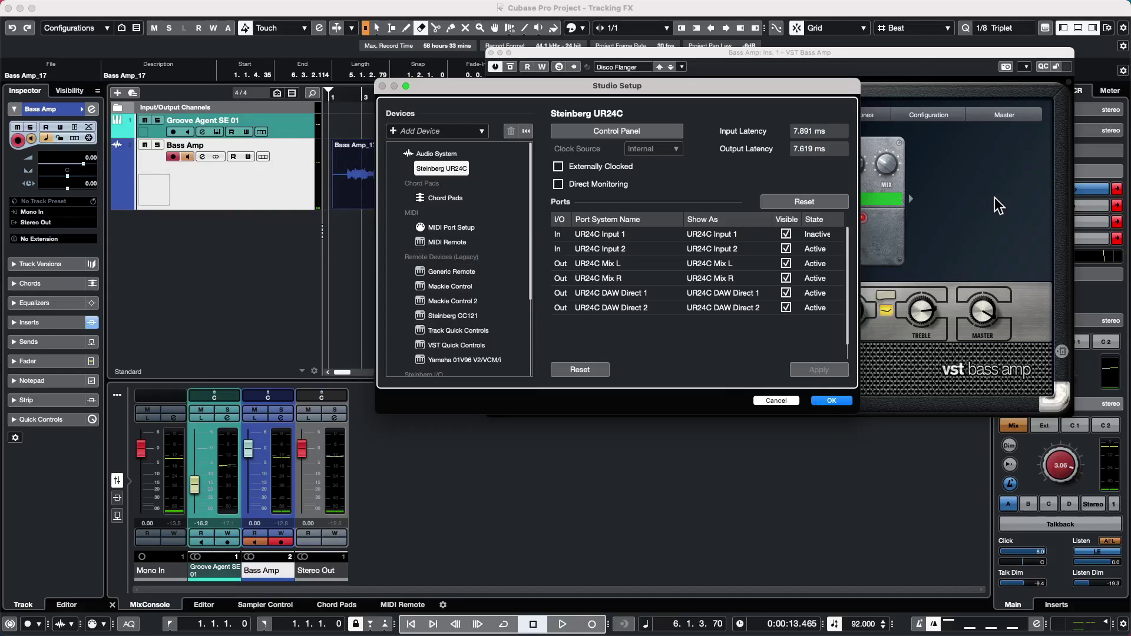
pyautogui.moveTo(997, 206)
pyautogui.click(824, 403)
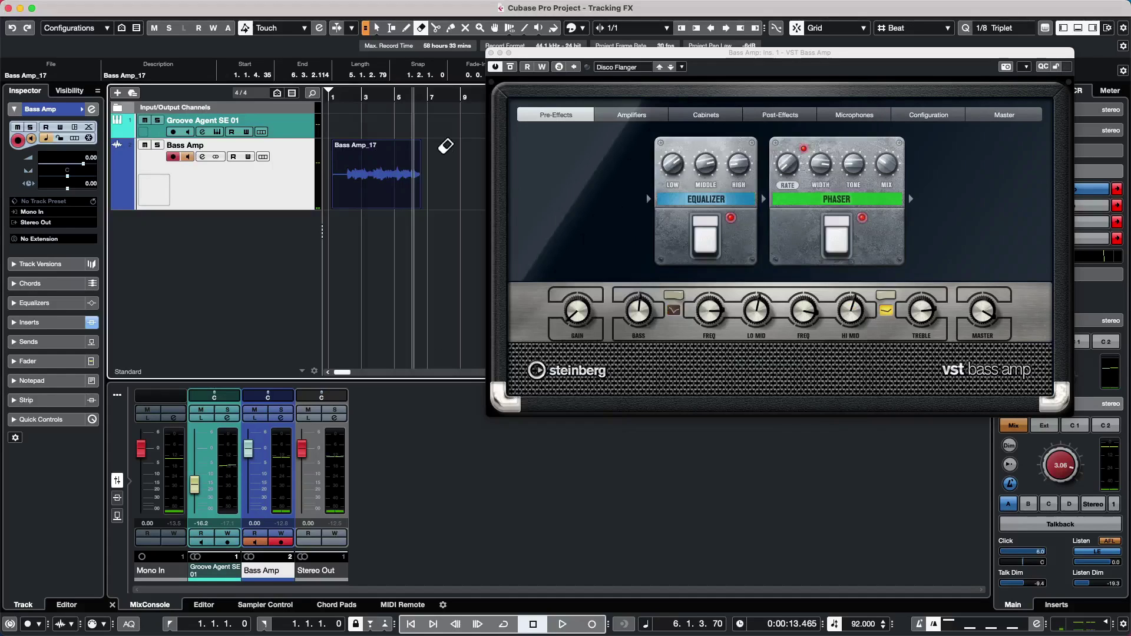
# Erase the Bass Amp_17 take and record a new Bass Amp_18 take from the project start.
pyautogui.click(386, 190)
pyautogui.moveTo(362, 95); pyautogui.dragTo(288, 88)
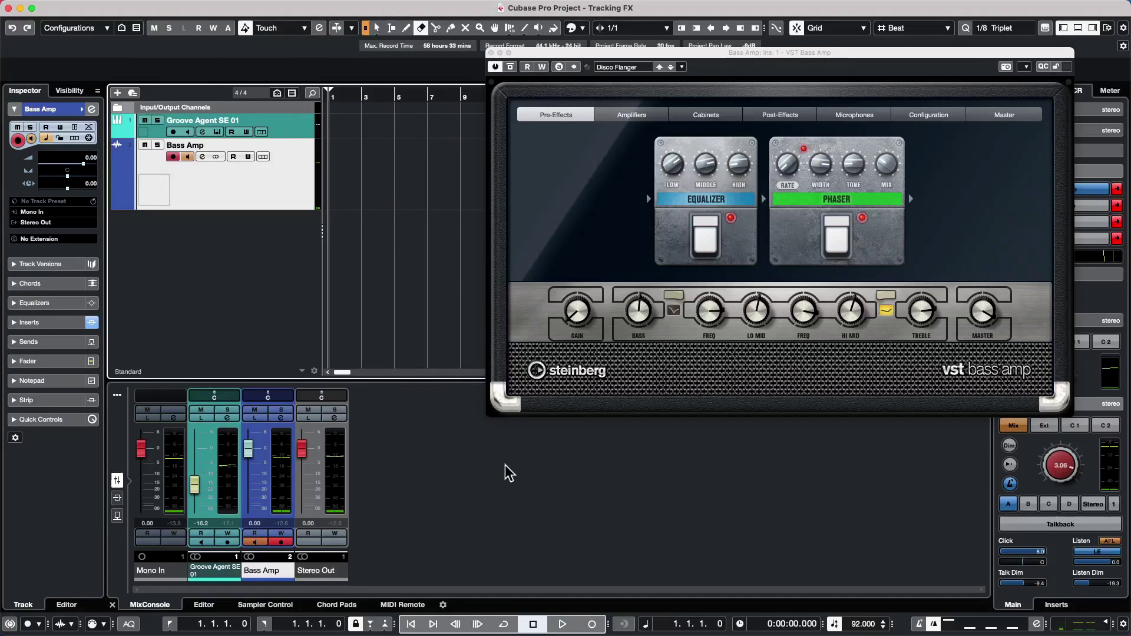
pyautogui.click(562, 624)
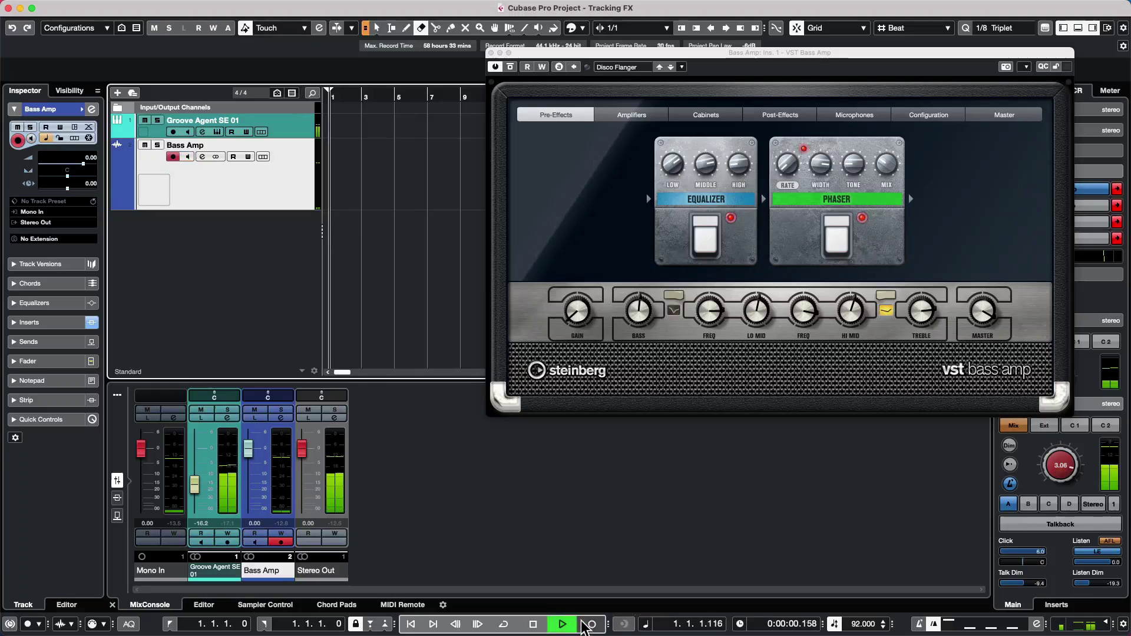
pyautogui.click(587, 624)
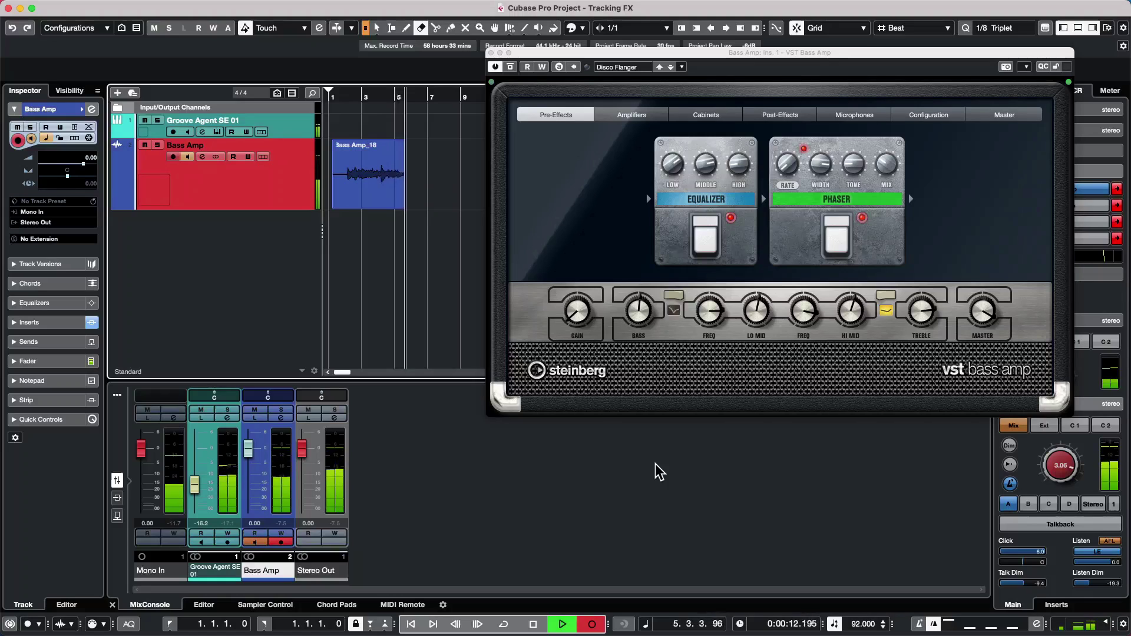
pyautogui.press('space')
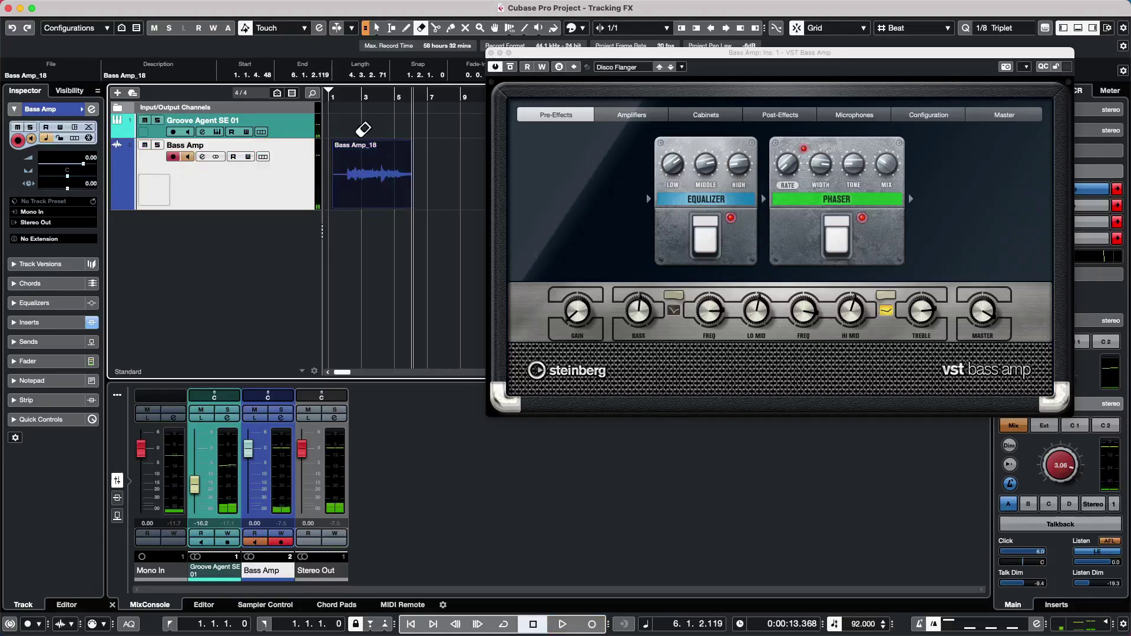
# Play back the Bass Amp_18 take from bar 2, stopping at 4.3.1.6.
pyautogui.moveTo(377, 98); pyautogui.dragTo(354, 100)
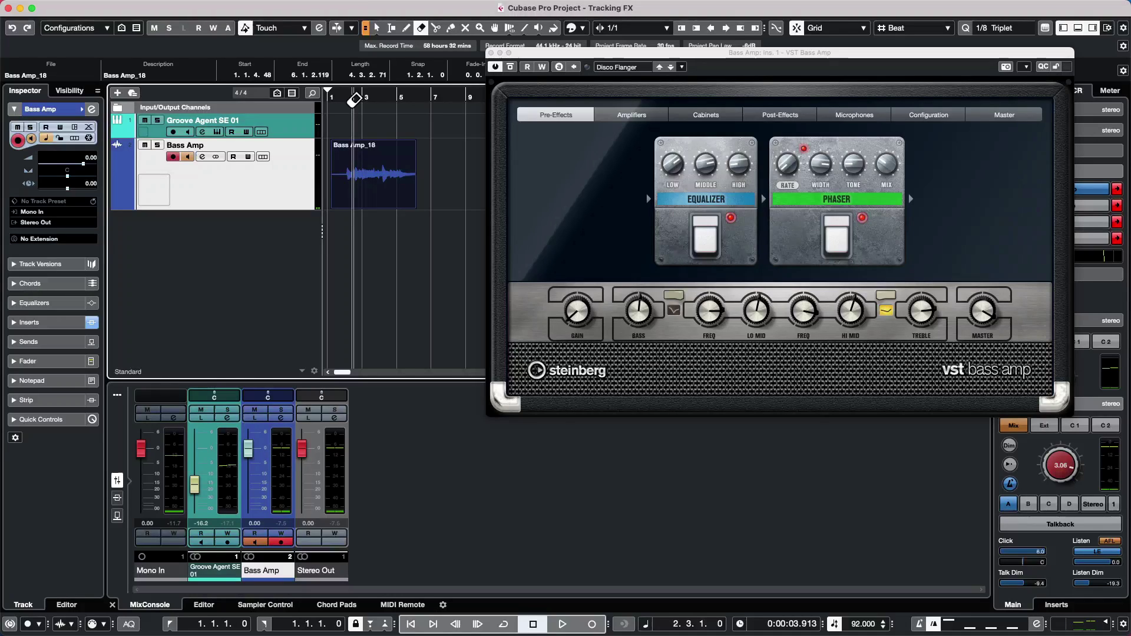
pyautogui.press('space')
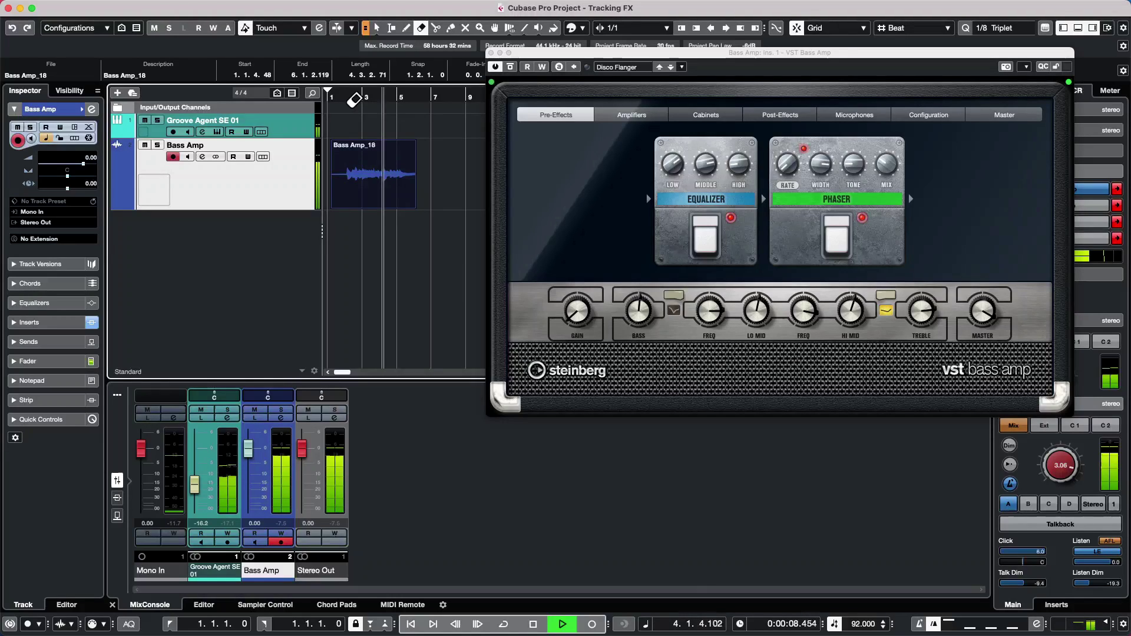
pyautogui.press('space')
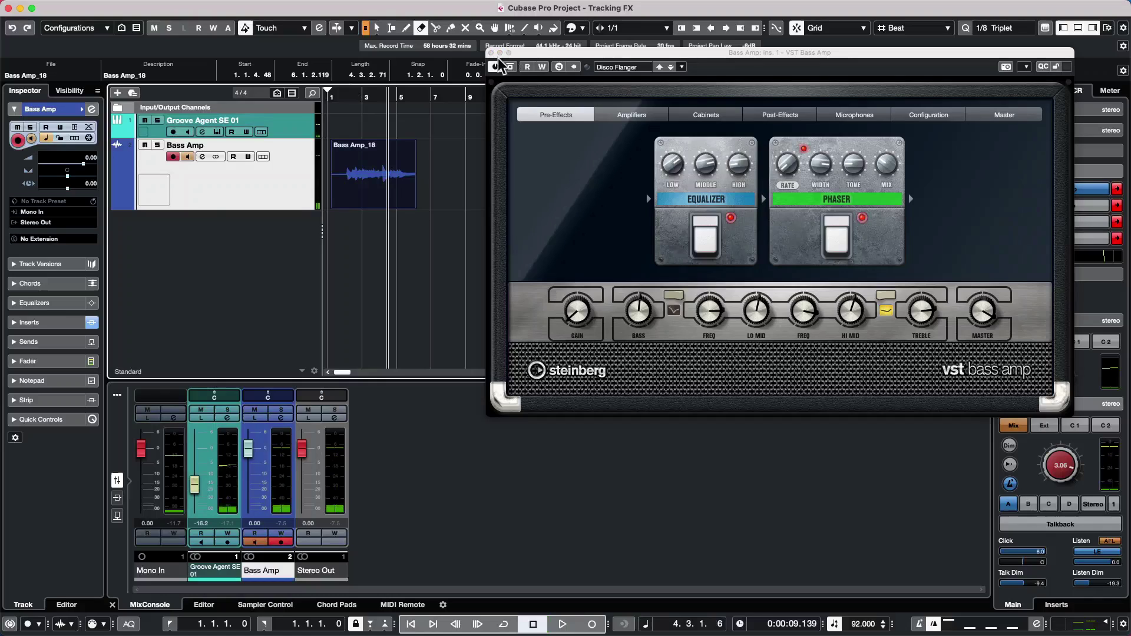
# Play Bass Amp_18 from bar 2, toggling the VST Bass Amp bypass to compare, stopping at 5.3.3.70.
pyautogui.click(511, 69)
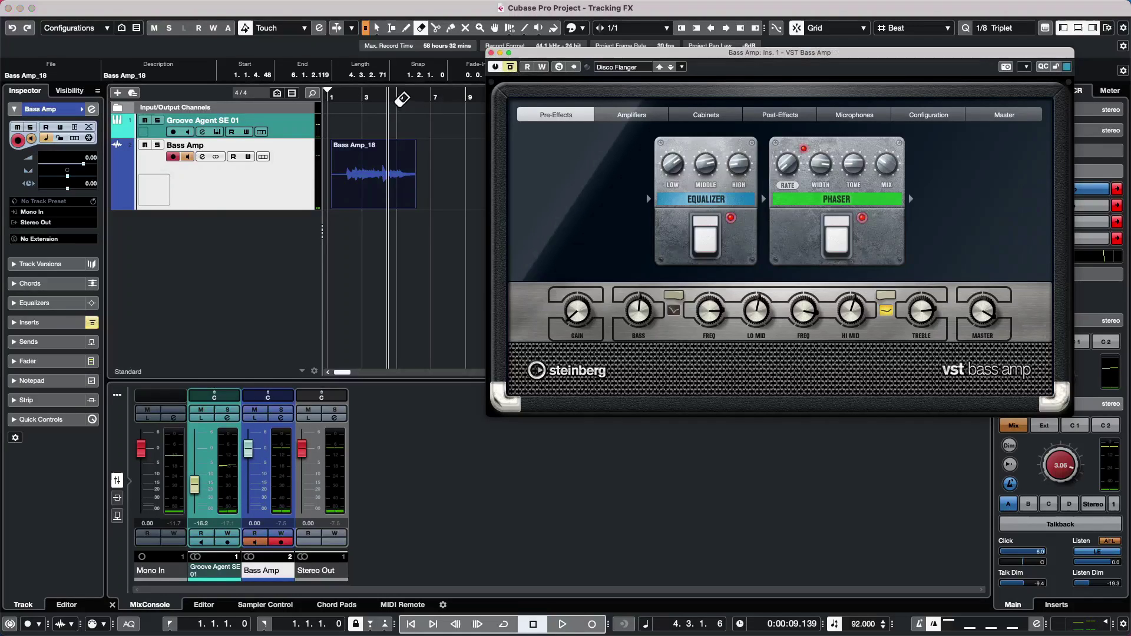
pyautogui.click(331, 96)
pyautogui.click(350, 96)
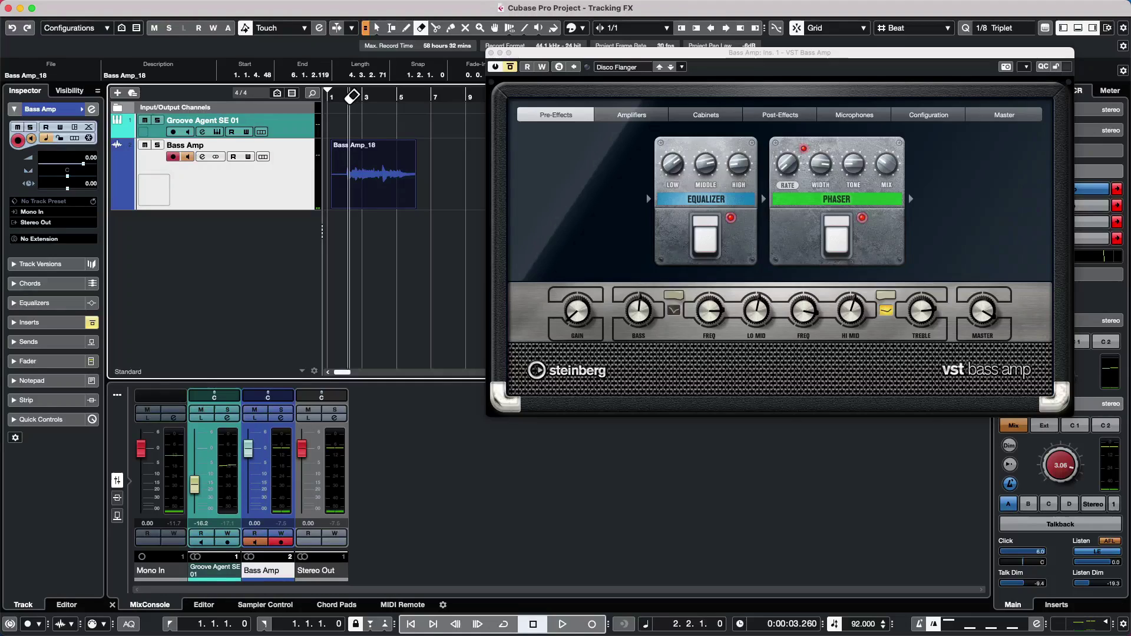
pyautogui.press('space')
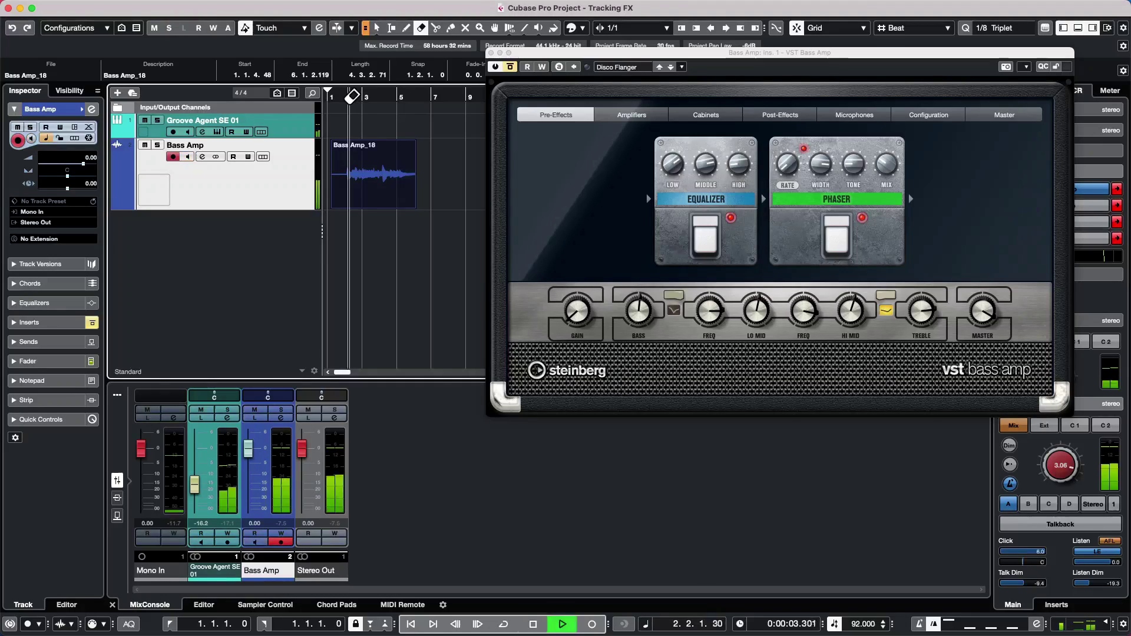
pyautogui.click(512, 68)
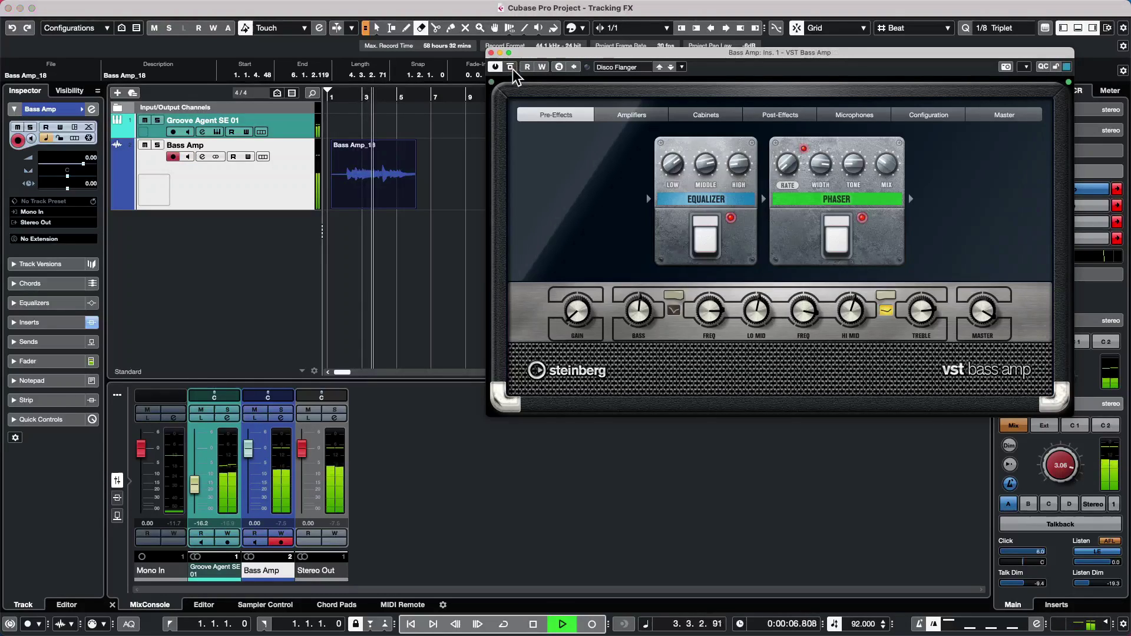
pyautogui.click(511, 67)
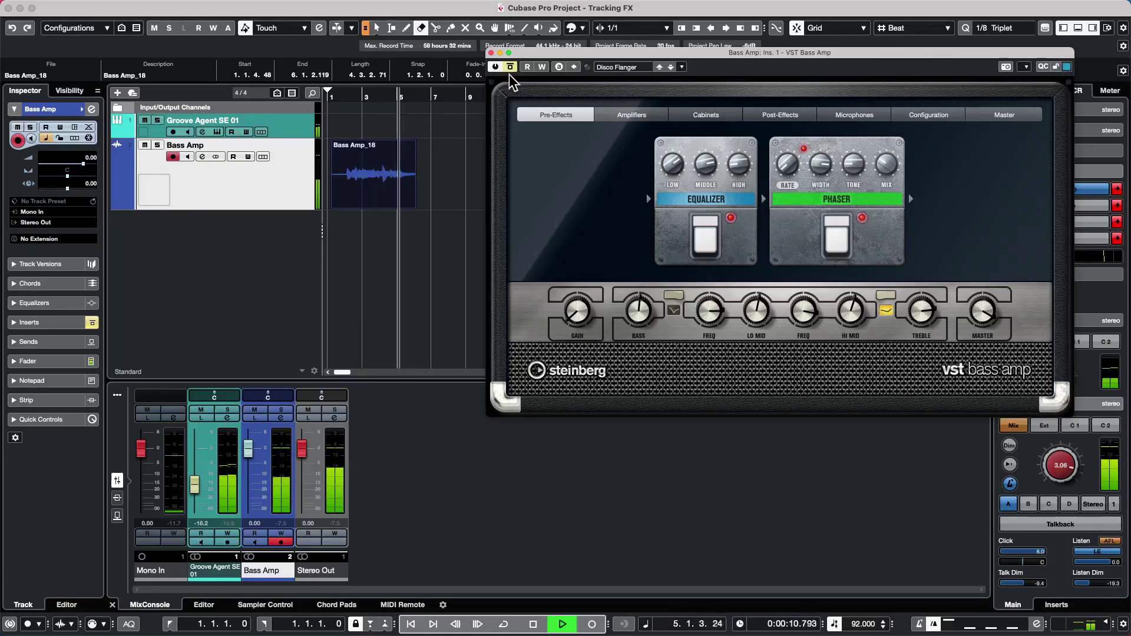
pyautogui.press('space')
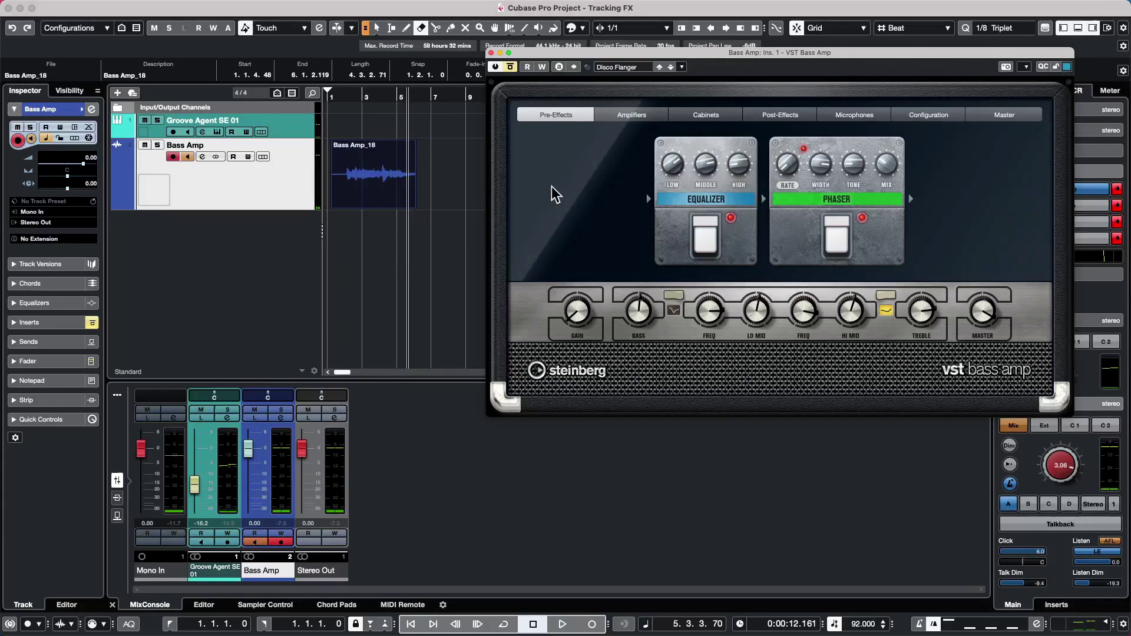
# Erase Bass Amp_18, move the playhead to bar 1, and check Mono In's UR24C Input 2 connection.
pyautogui.click(366, 167)
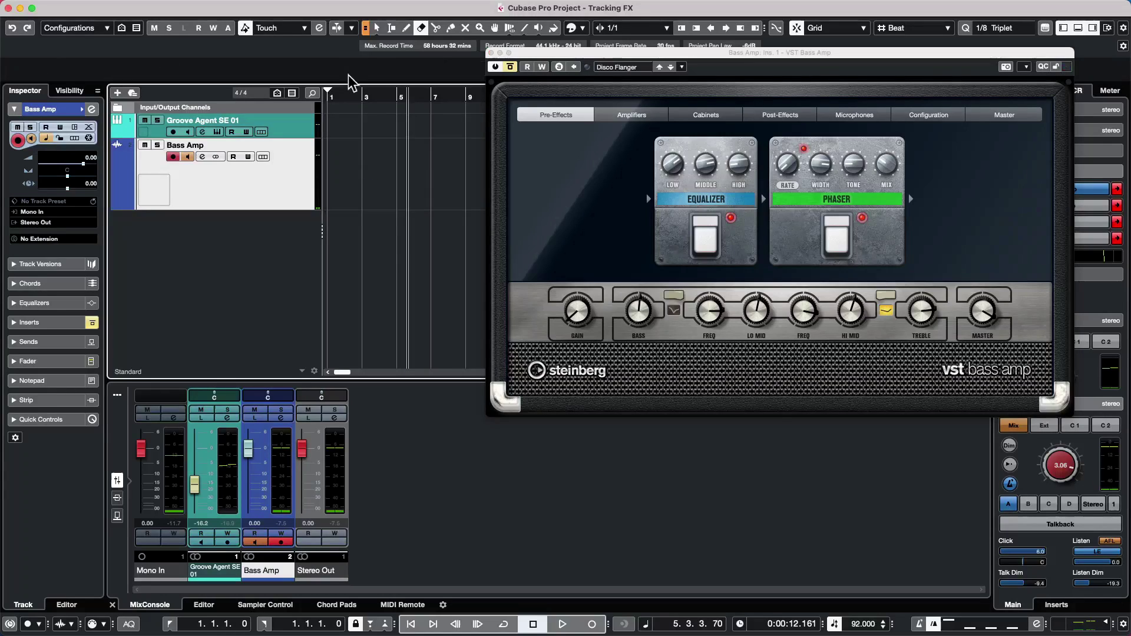
pyautogui.moveTo(350, 93); pyautogui.dragTo(202, 72)
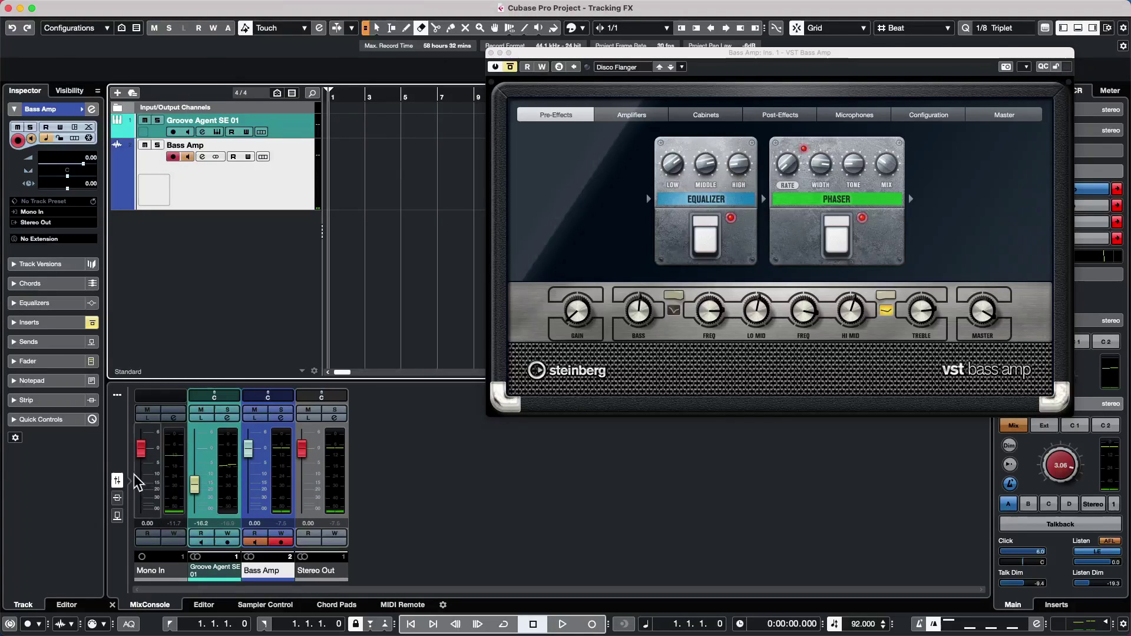
pyautogui.moveTo(416, 7)
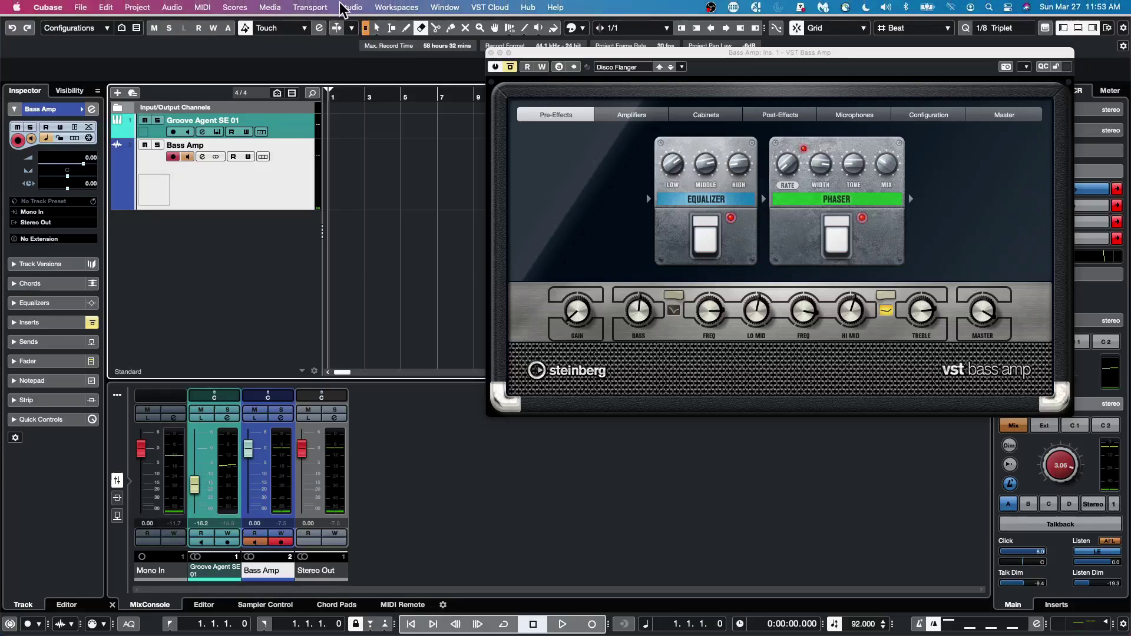
pyautogui.click(351, 7)
pyautogui.click(325, 199)
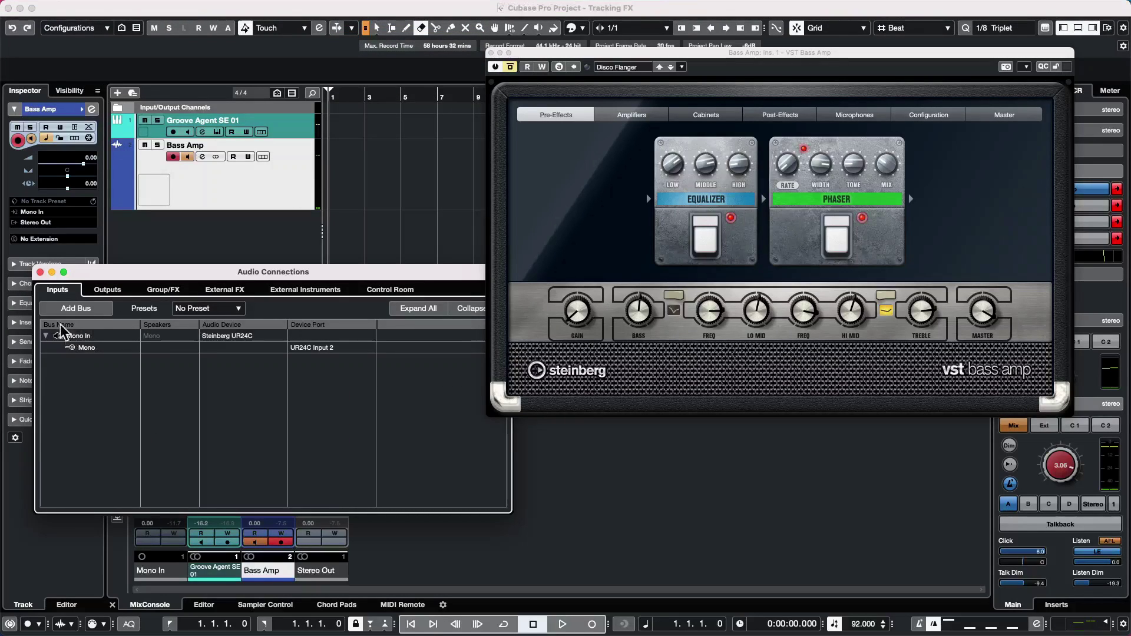
pyautogui.click(39, 271)
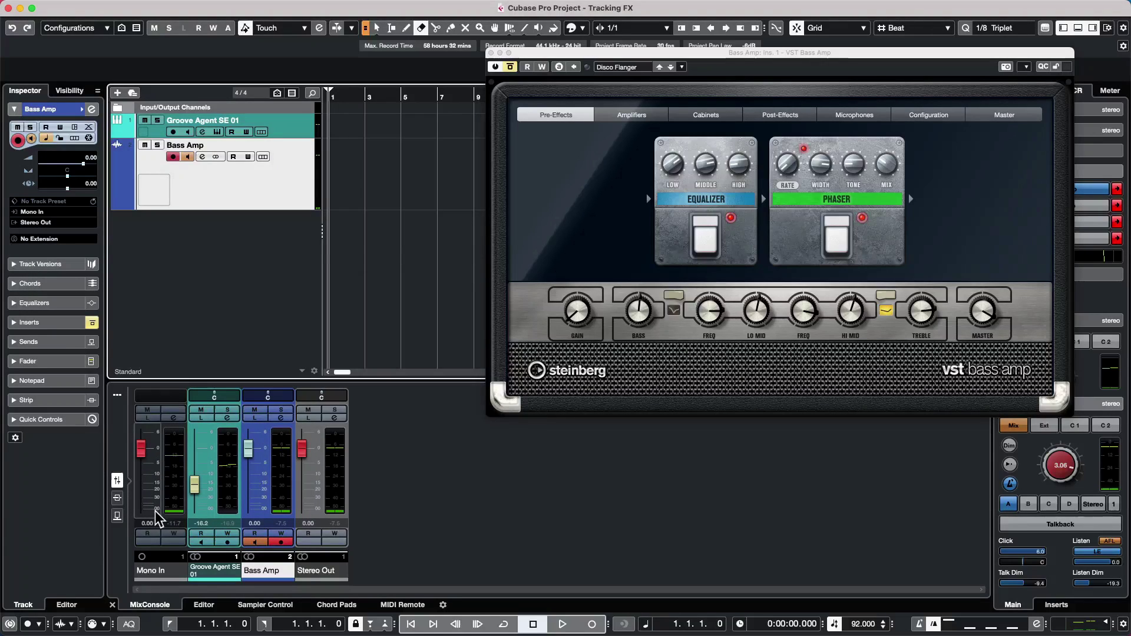
# Show the MixConsole toolbar in the lower zone.
pyautogui.click(117, 396)
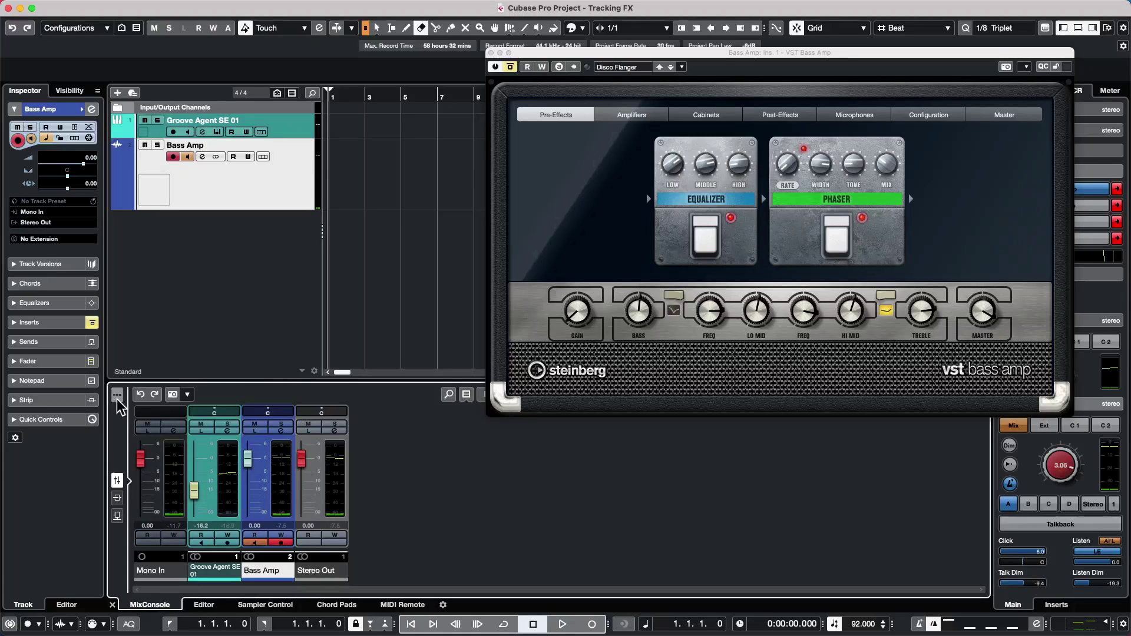
pyautogui.click(118, 395)
pyautogui.click(118, 395)
# Keep input channels visible in the channel type filter and show the Inserts rack.
pyautogui.click(467, 395)
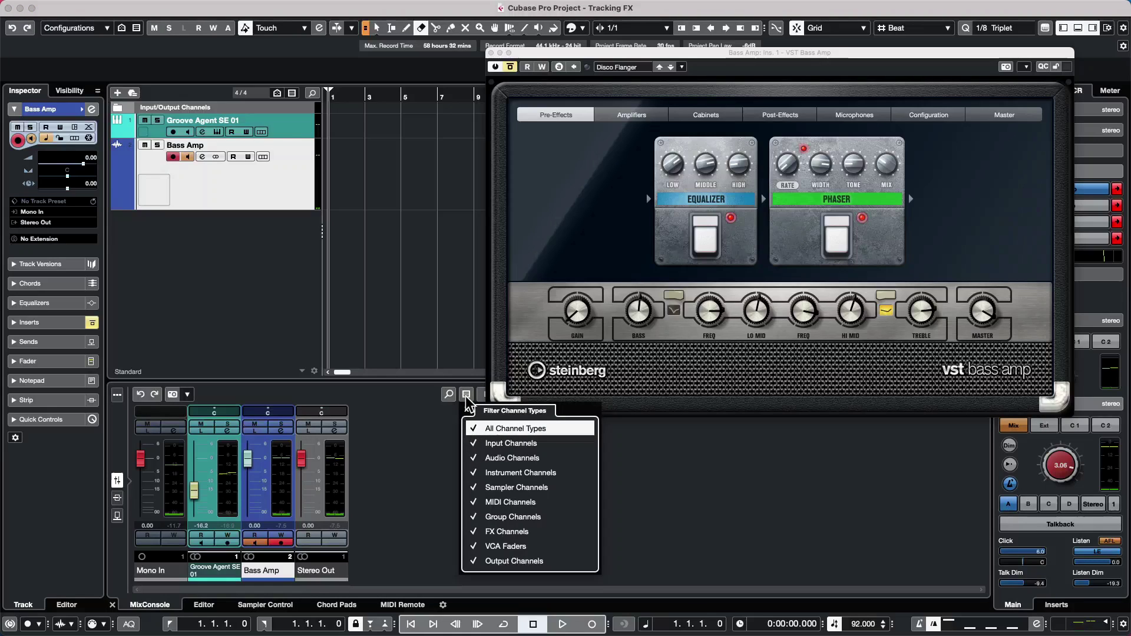
pyautogui.click(476, 441)
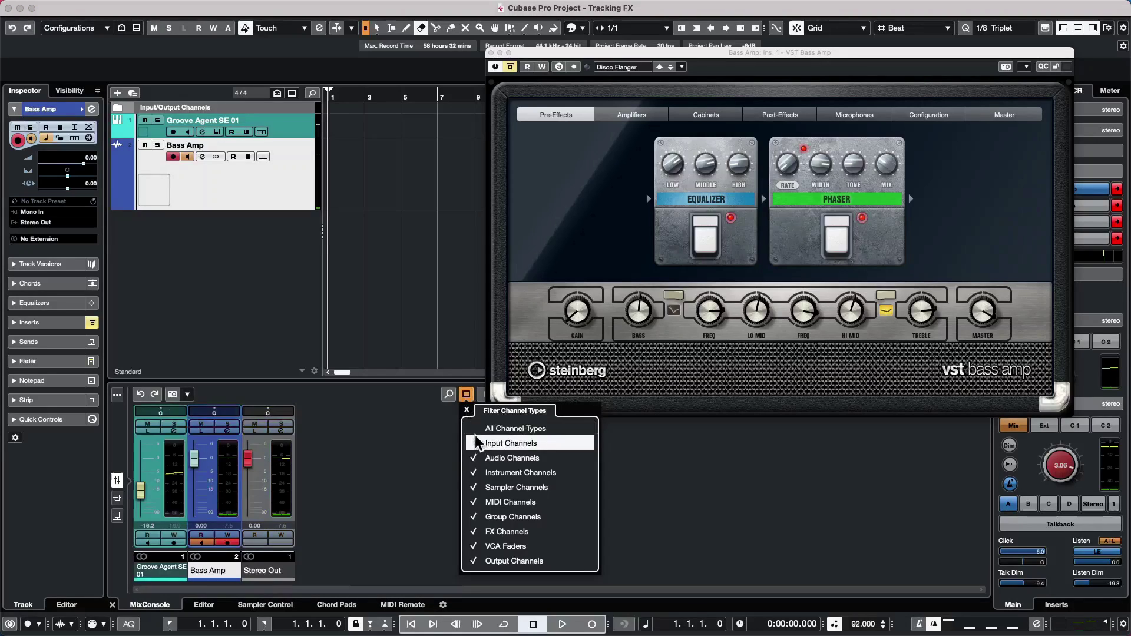
pyautogui.click(474, 442)
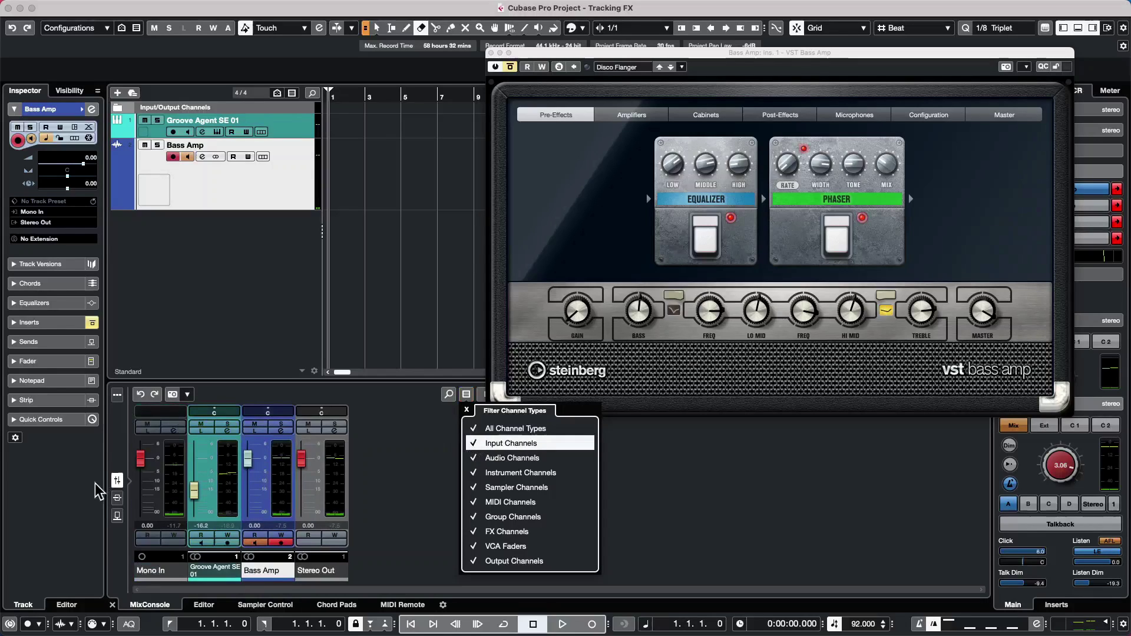
pyautogui.click(121, 496)
pyautogui.click(120, 496)
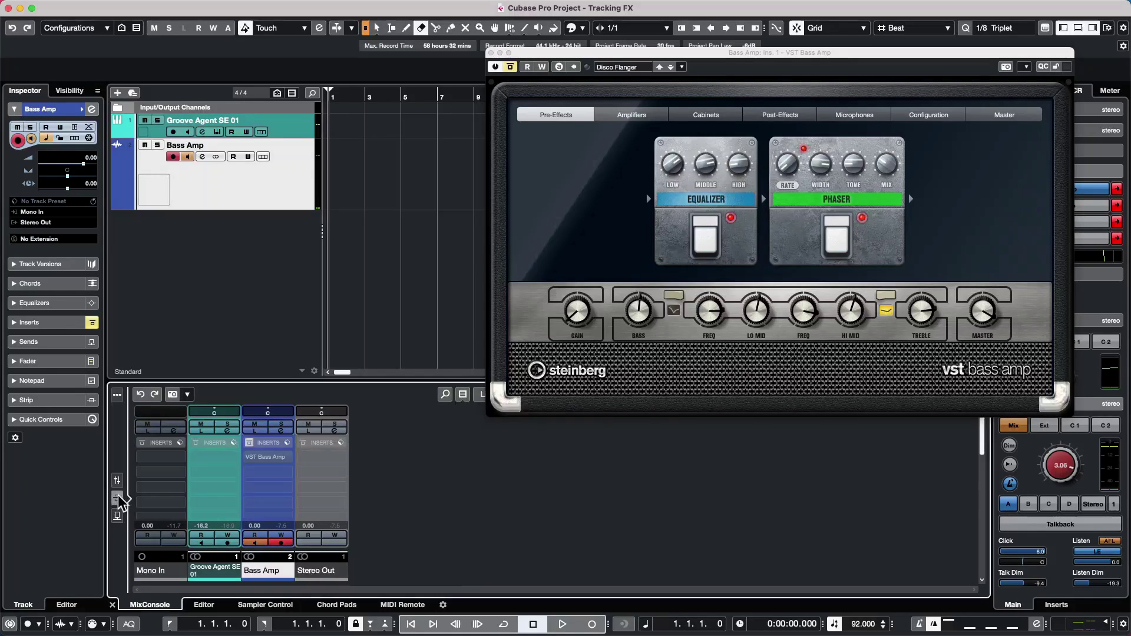
# Move VST Bass Amp to Mono In insert slot 1, activate it, and start recording on Bass Amp.
pyautogui.moveTo(277, 458); pyautogui.dragTo(155, 453)
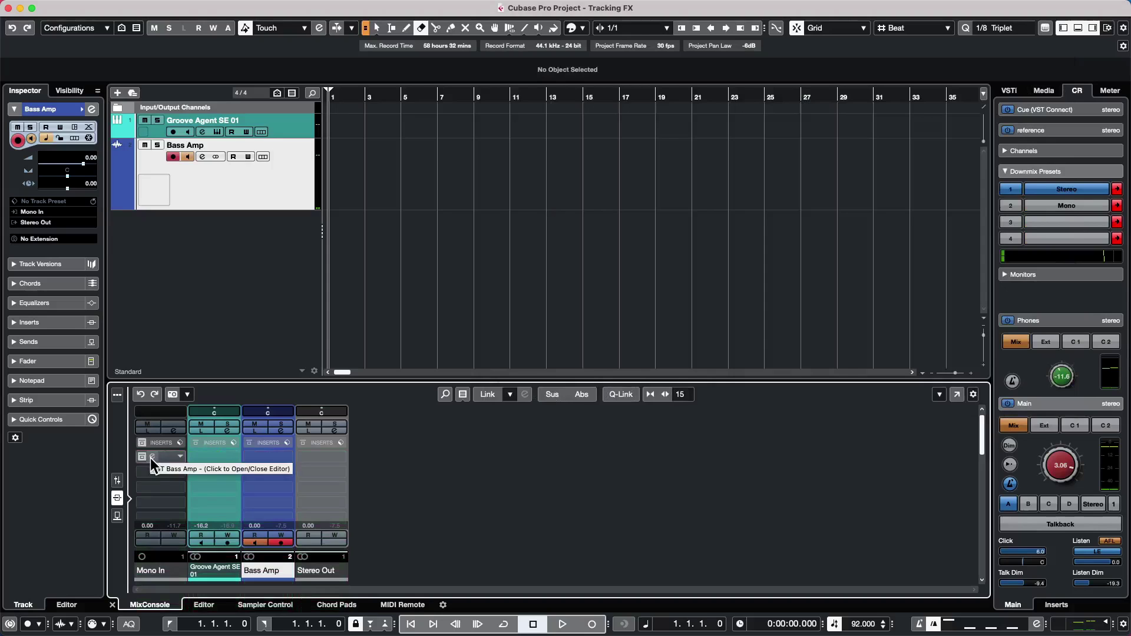
pyautogui.click(150, 458)
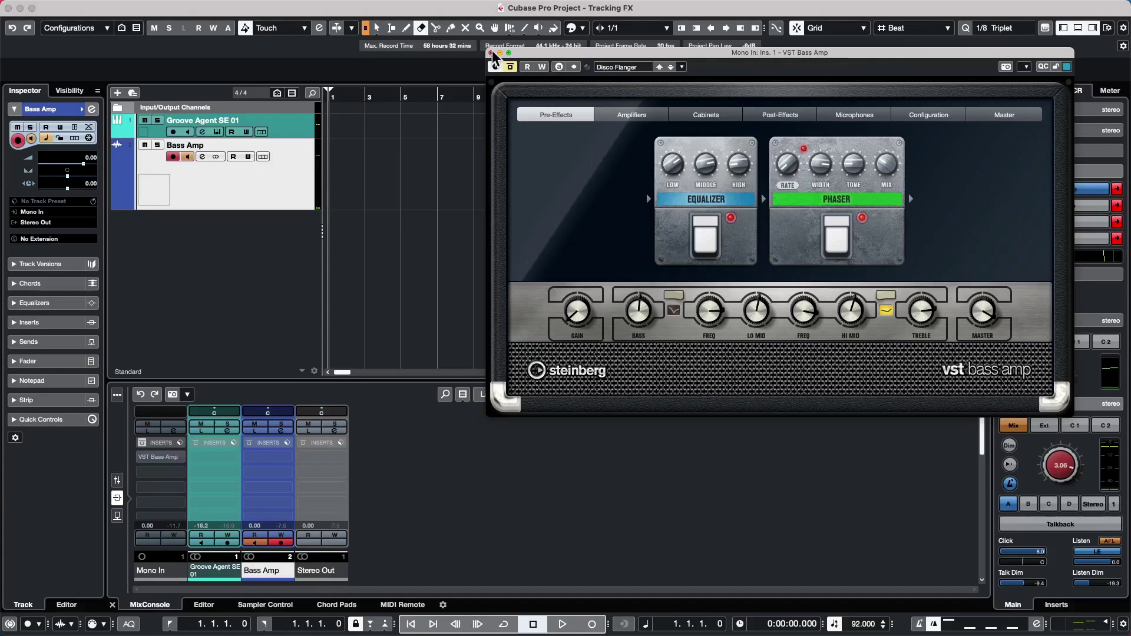
pyautogui.click(510, 67)
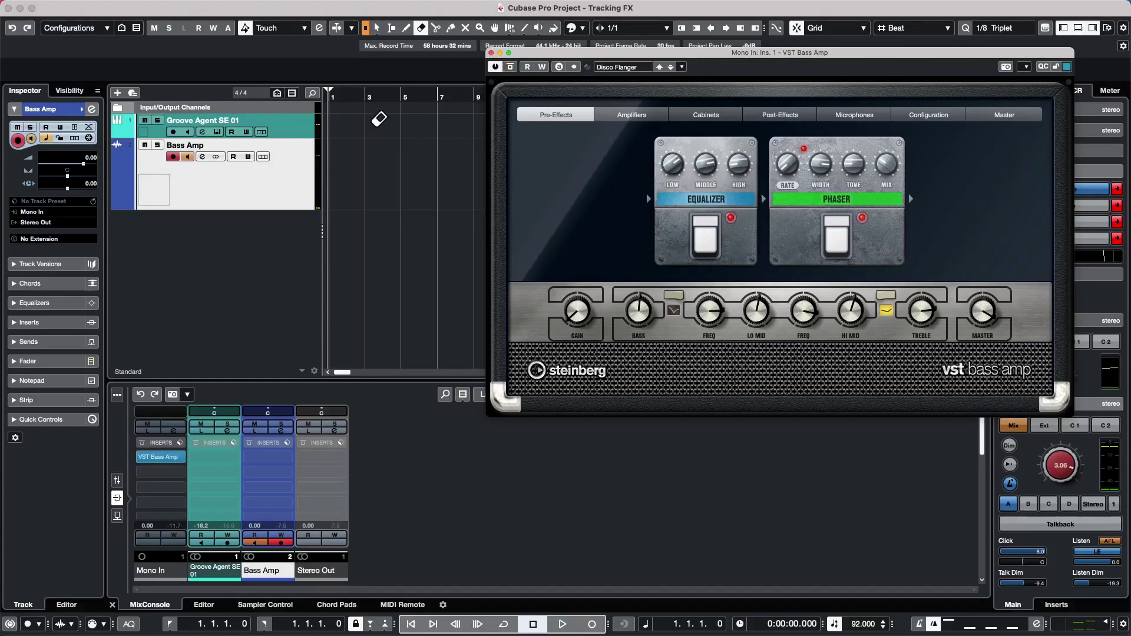
pyautogui.click(377, 98)
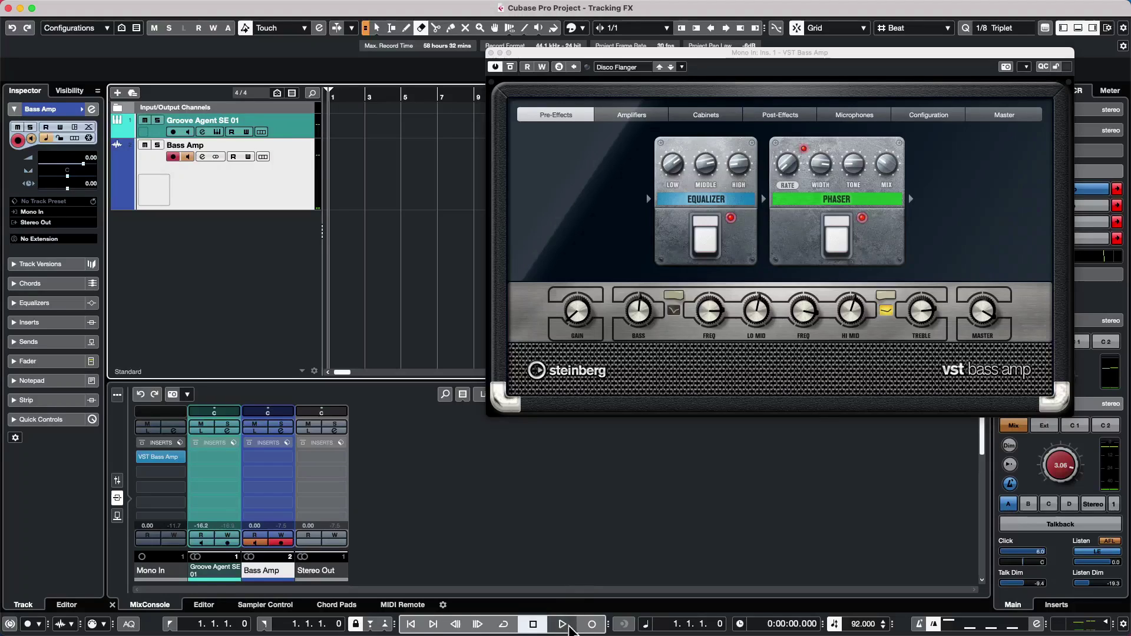
pyautogui.click(591, 624)
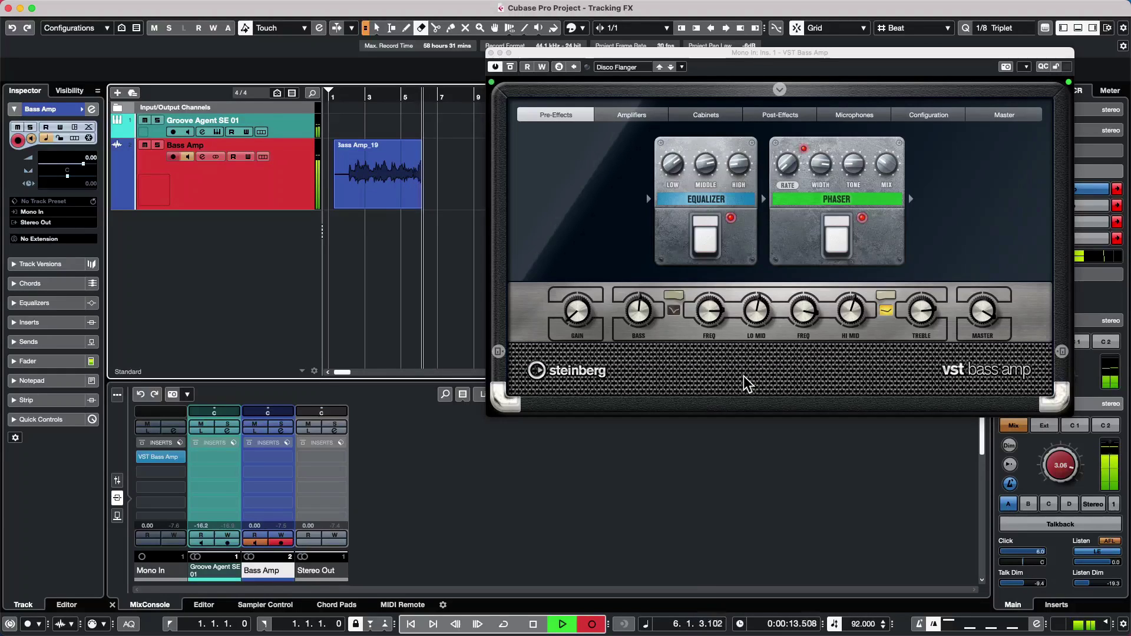
# Stop the Bass Amp_19 recording at 6.4.2.112 and play the take back from bar 2.
pyautogui.press('space')
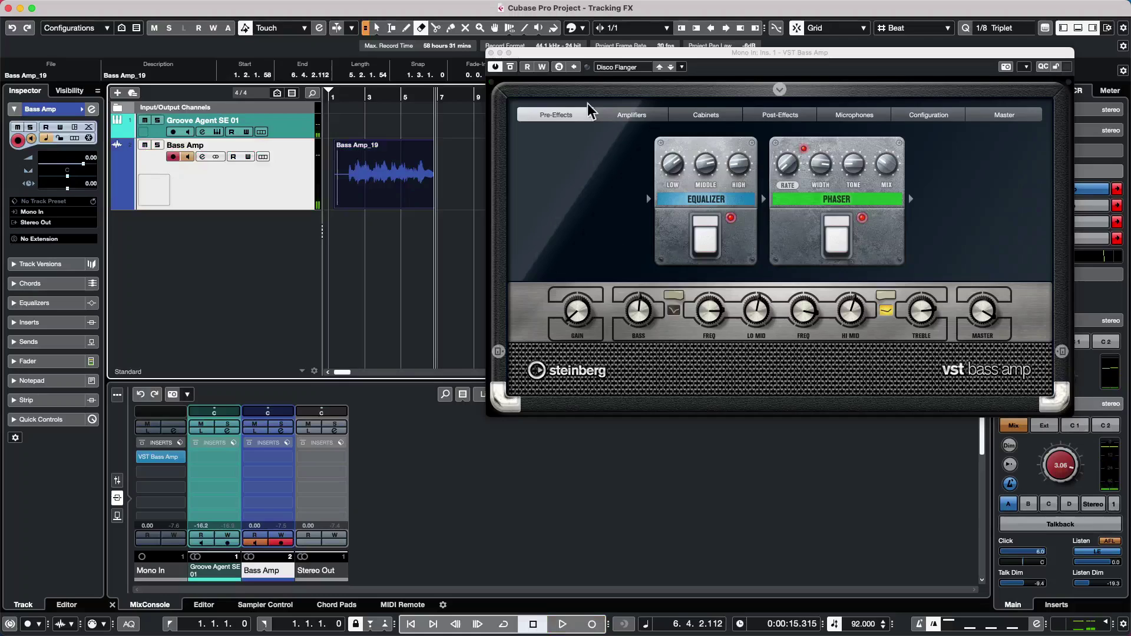
pyautogui.click(510, 67)
pyautogui.click(363, 96)
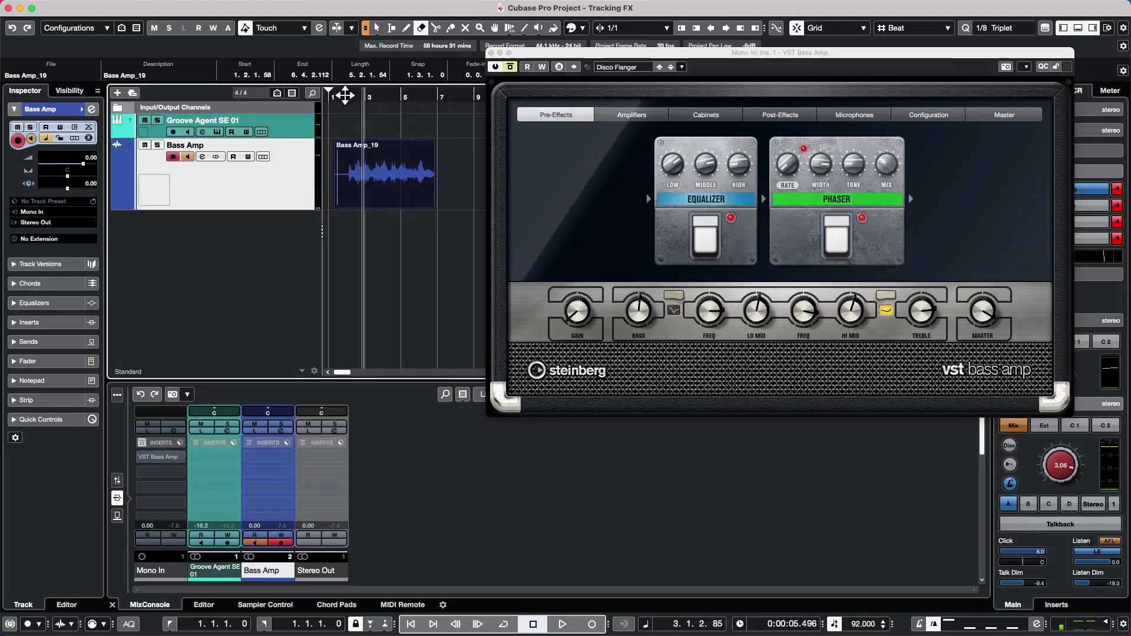
pyautogui.moveTo(345, 96)
pyautogui.mouseDown()
pyautogui.moveTo(328, 96)
pyautogui.moveTo(346, 95)
pyautogui.mouseUp()
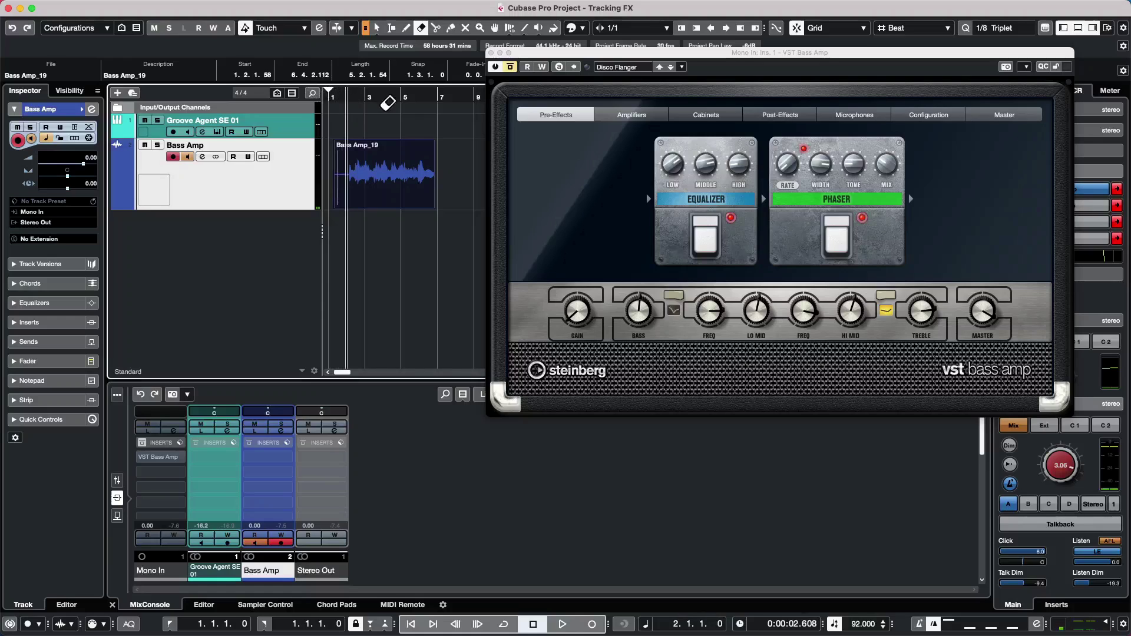
pyautogui.press('space')
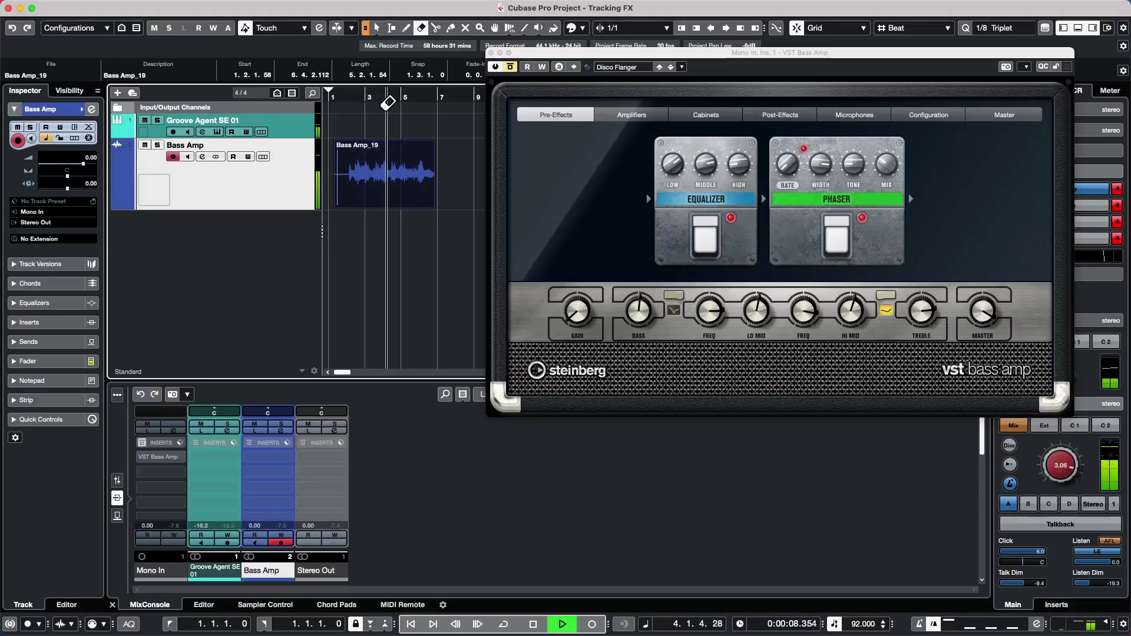
pyautogui.press('space')
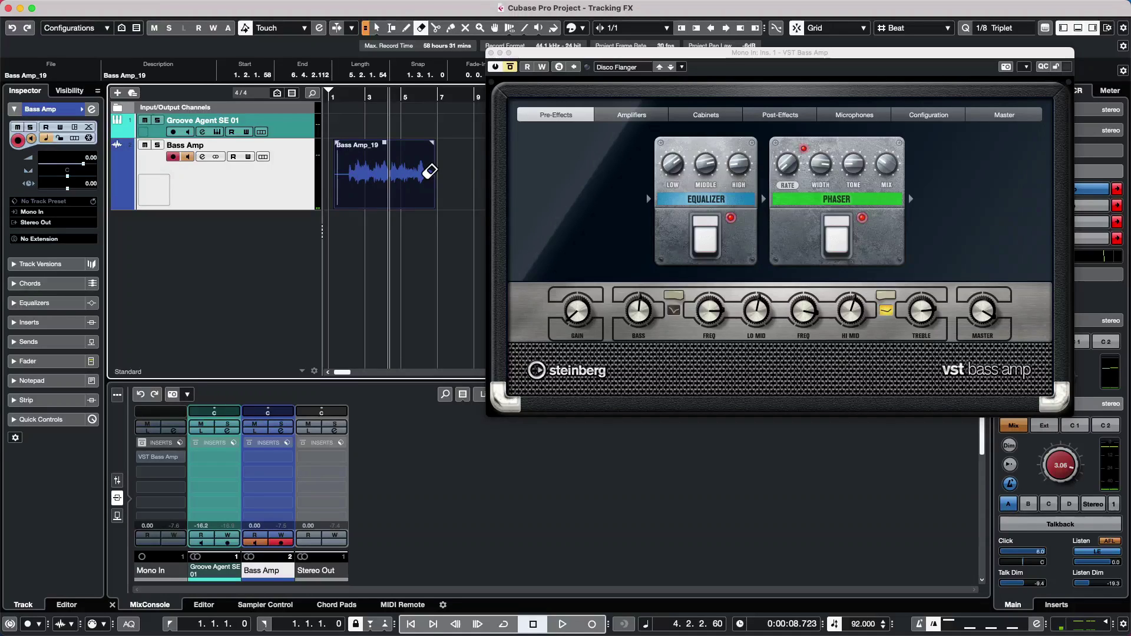
# Add a Mono input bus, Mono In 2, in Audio Connections and route it to UR24C Input 2.
pyautogui.click(511, 68)
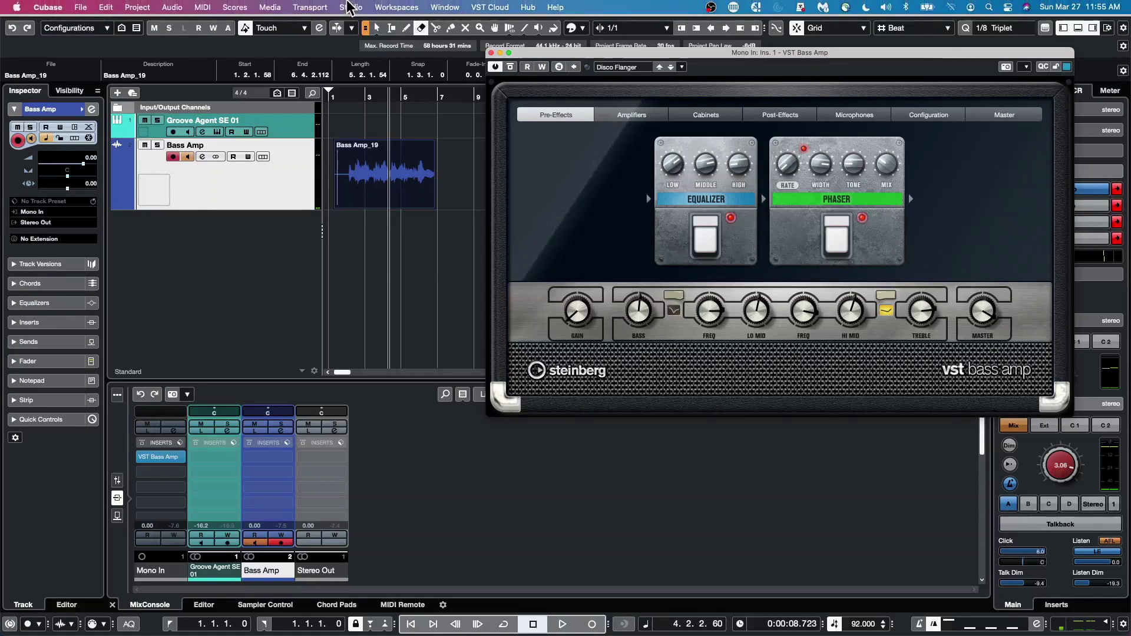
pyautogui.click(348, 8)
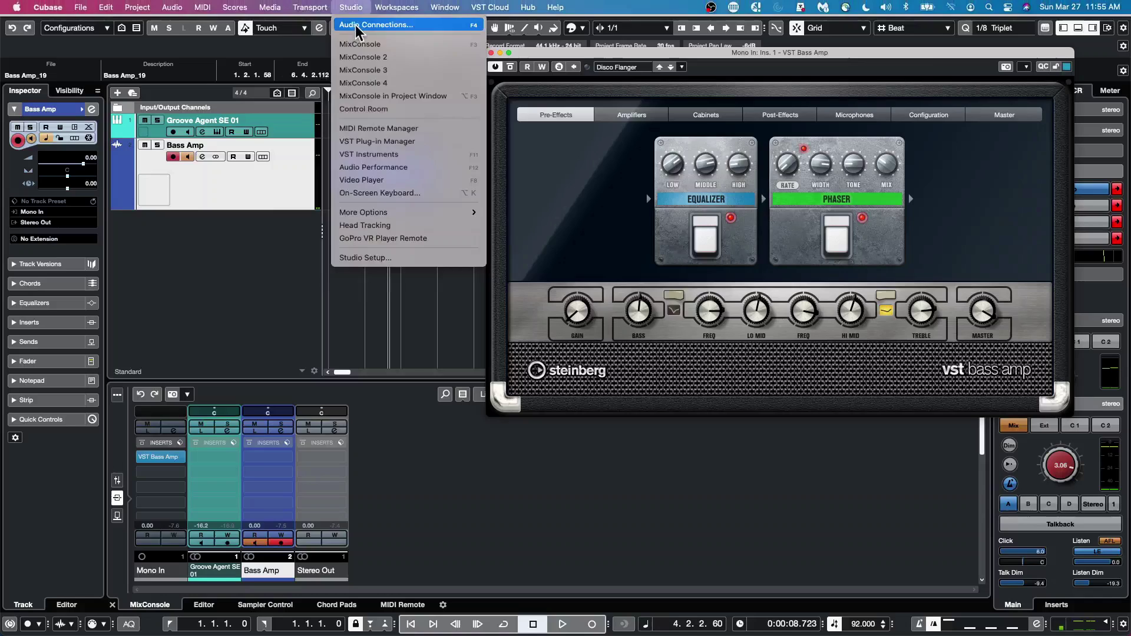
pyautogui.click(356, 24)
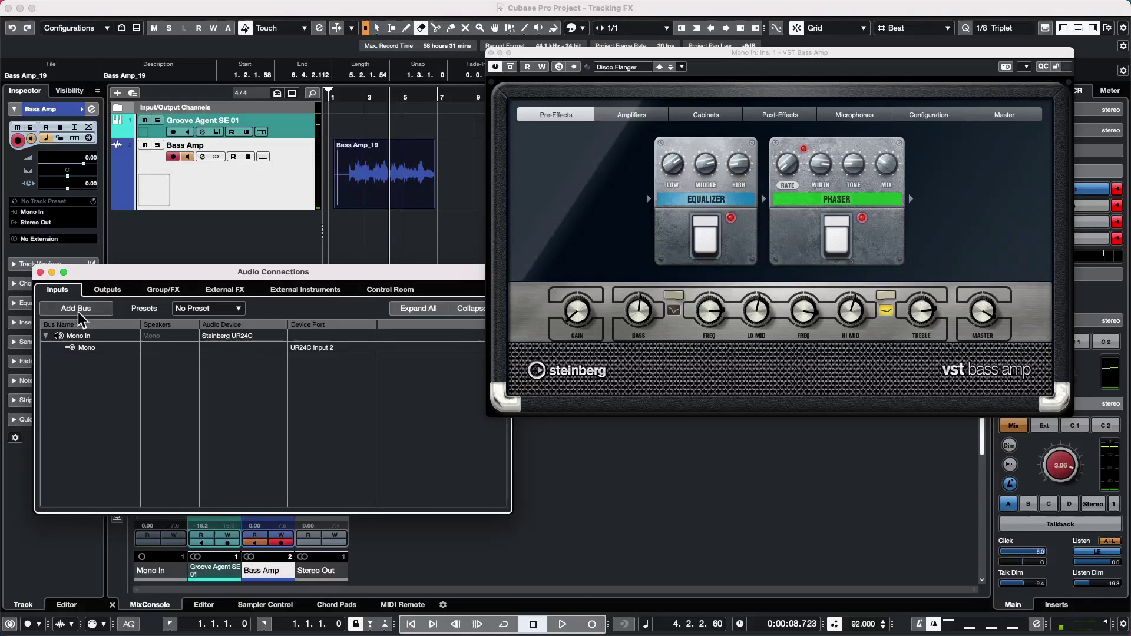
pyautogui.click(83, 307)
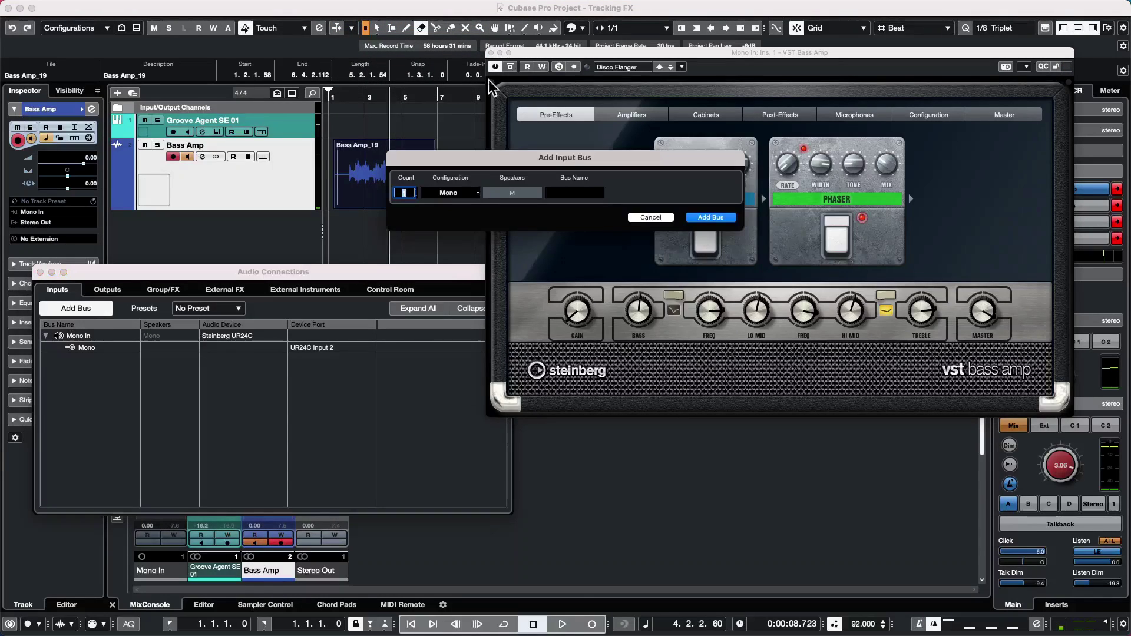
pyautogui.click(710, 217)
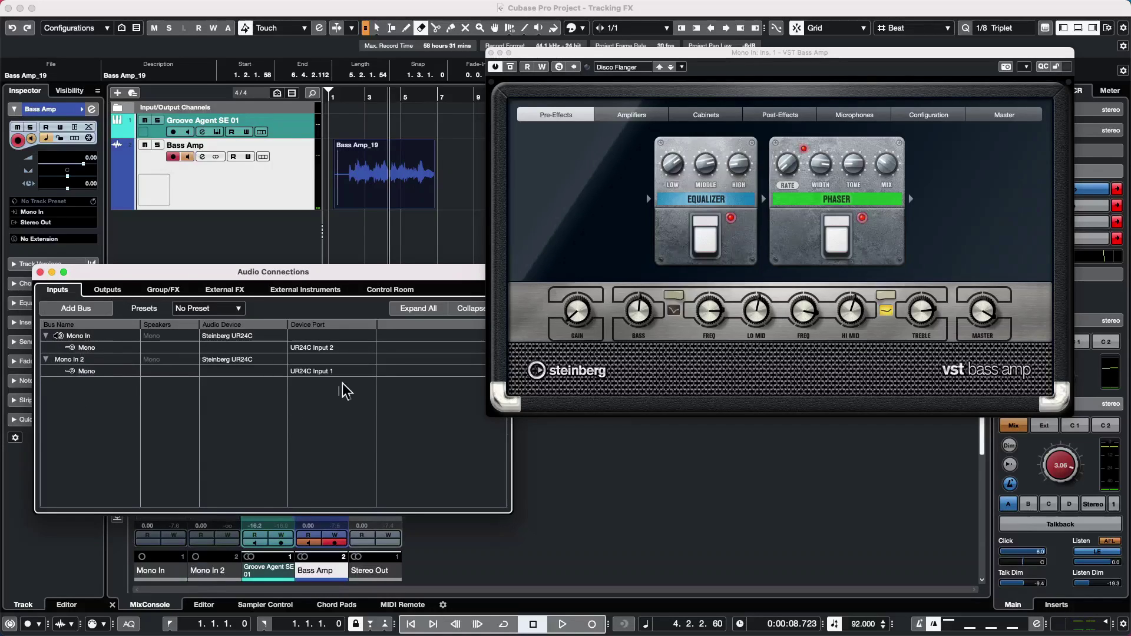
pyautogui.click(331, 370)
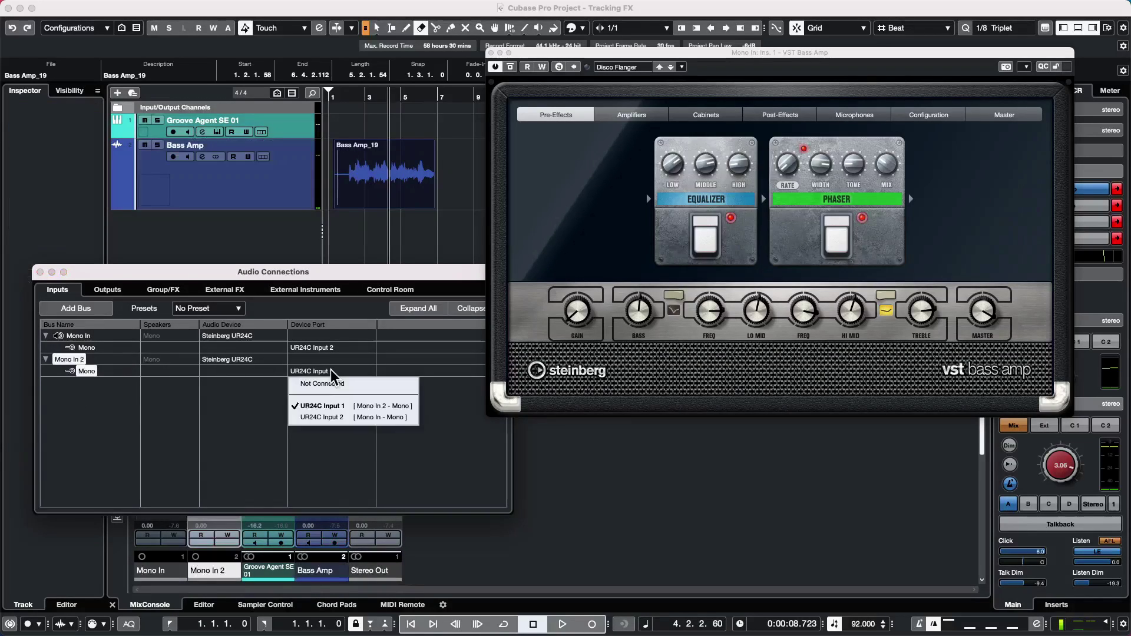
pyautogui.click(348, 411)
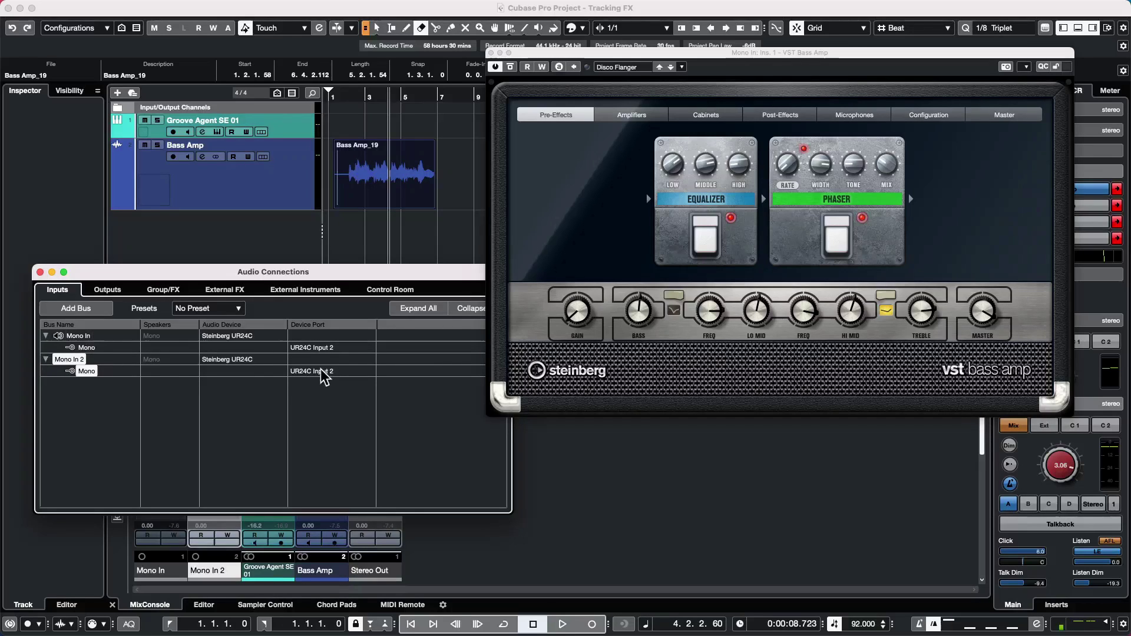
# Add a new audio track, named DU, with its Inspector input set to Mono In 2.
pyautogui.click(216, 223)
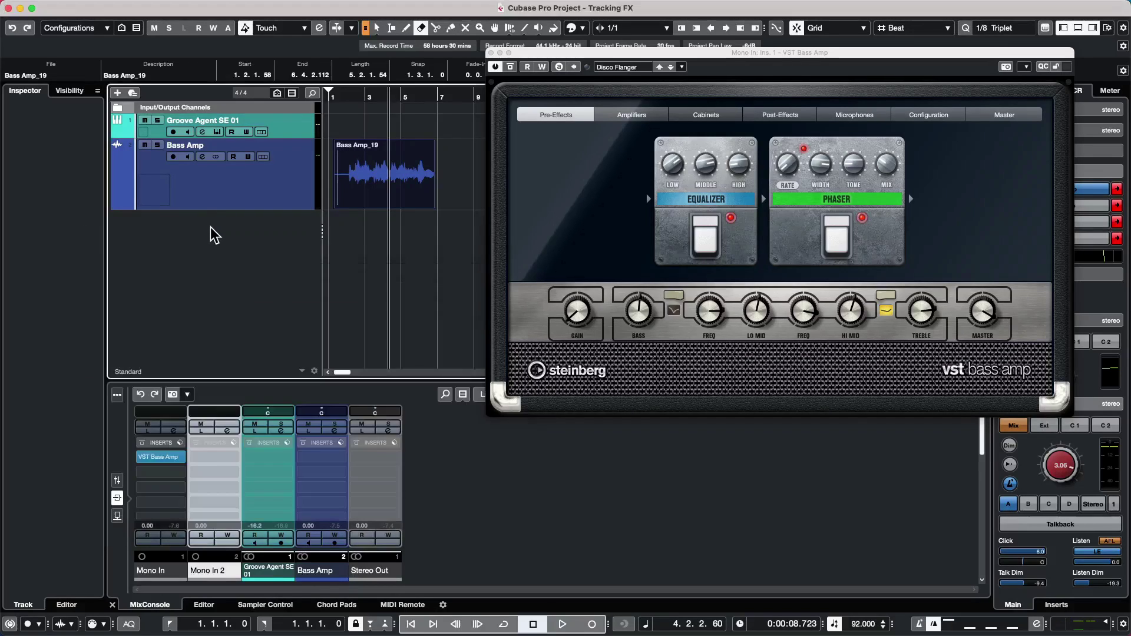
pyautogui.rightClick(210, 227)
pyautogui.click(229, 236)
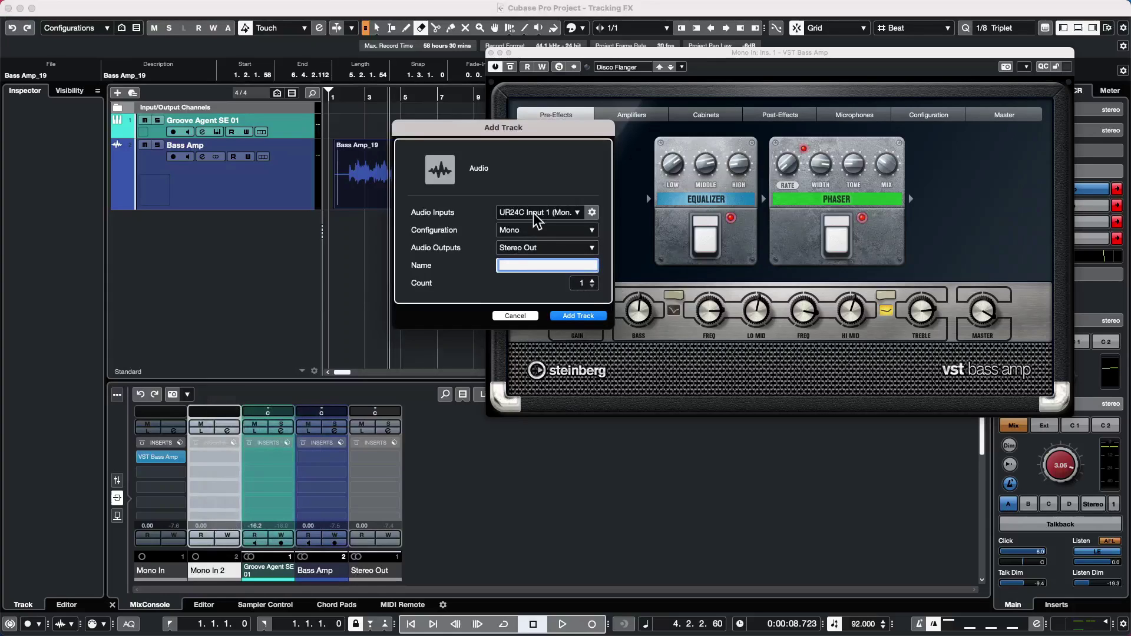
pyautogui.click(586, 314)
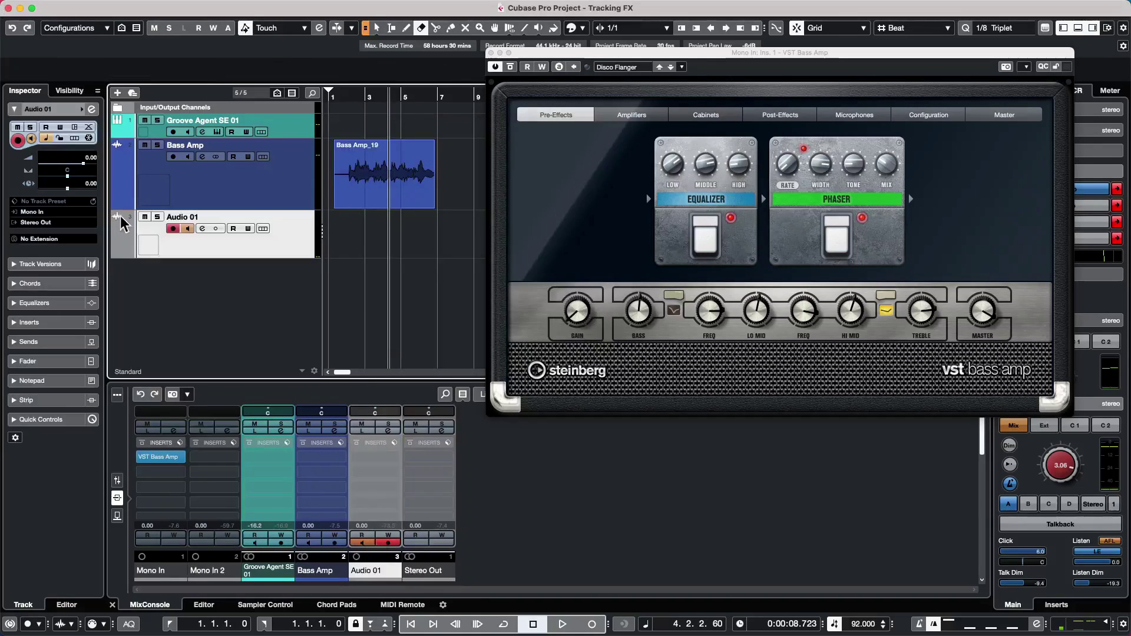
pyautogui.doubleClick(175, 218)
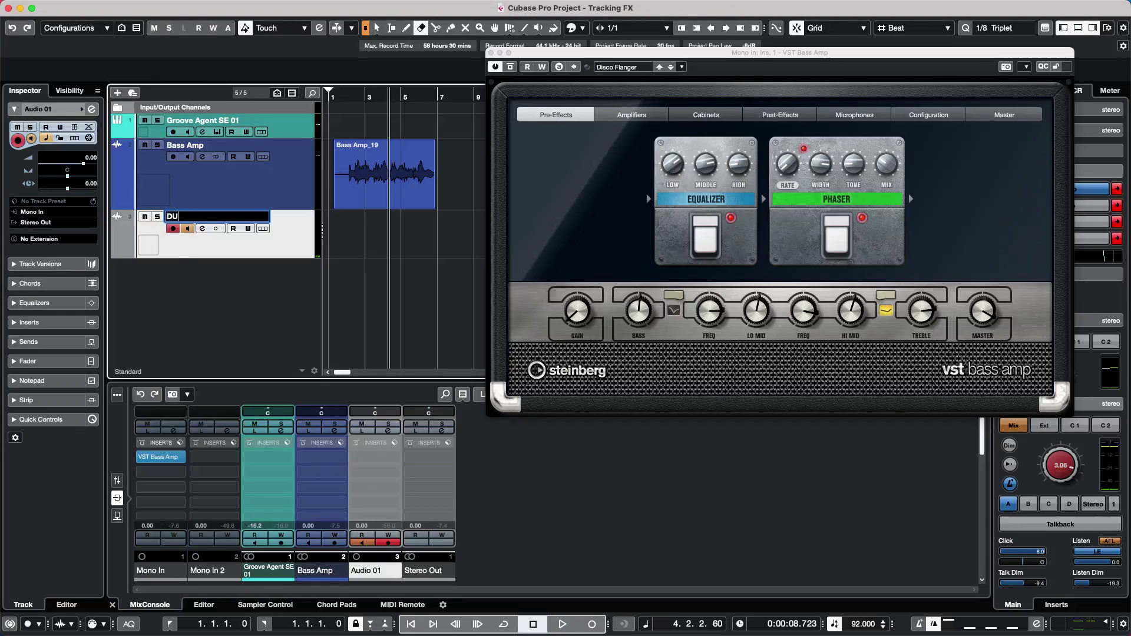
pyautogui.press('Return')
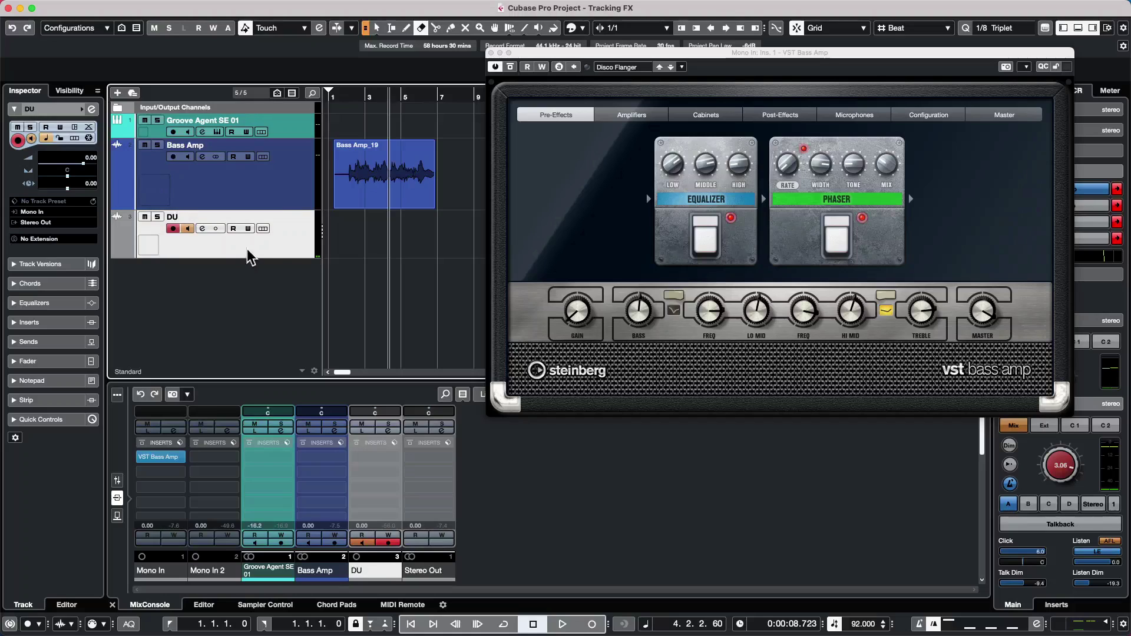
pyautogui.click(62, 211)
pyautogui.click(76, 332)
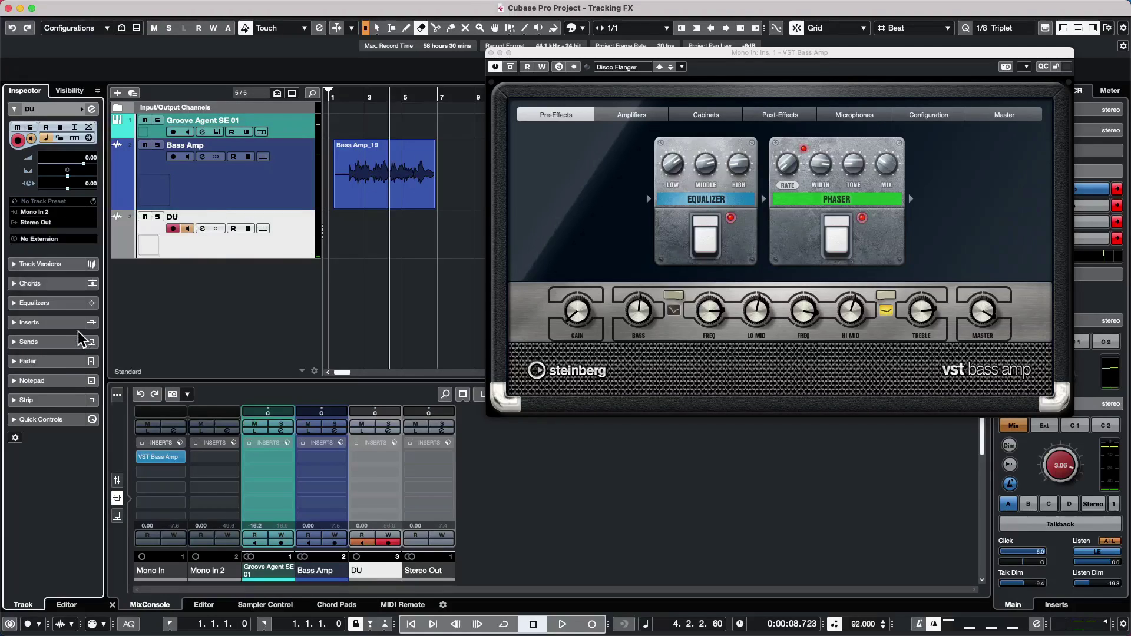
# Correct the new track's name from DU to DI.
pyautogui.click(297, 203)
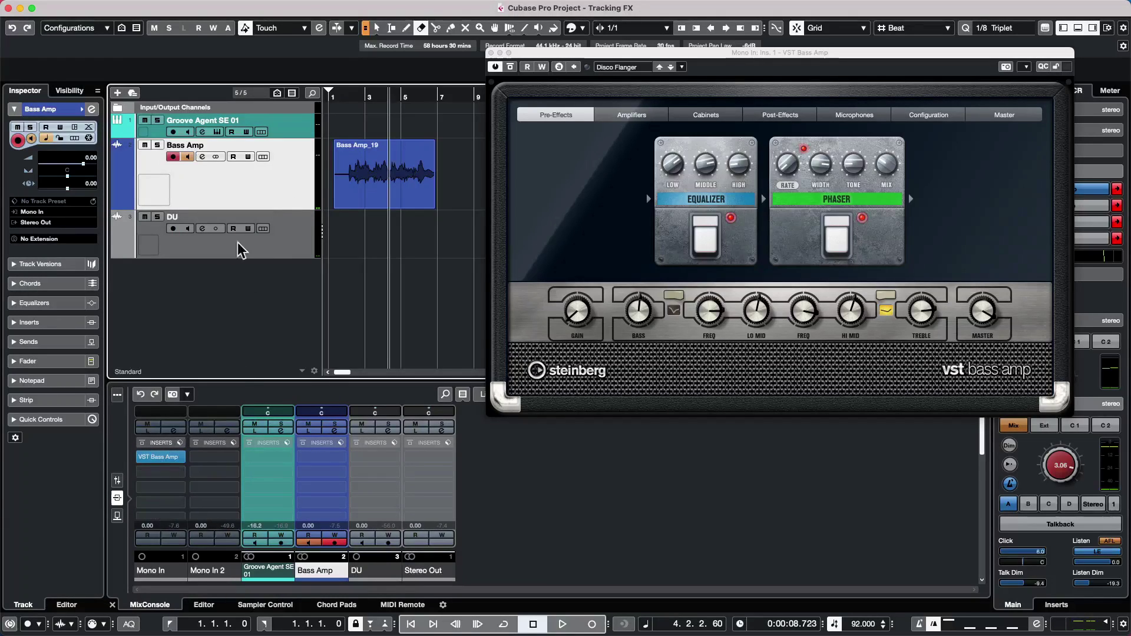
pyautogui.click(198, 217)
pyautogui.doubleClick(193, 214)
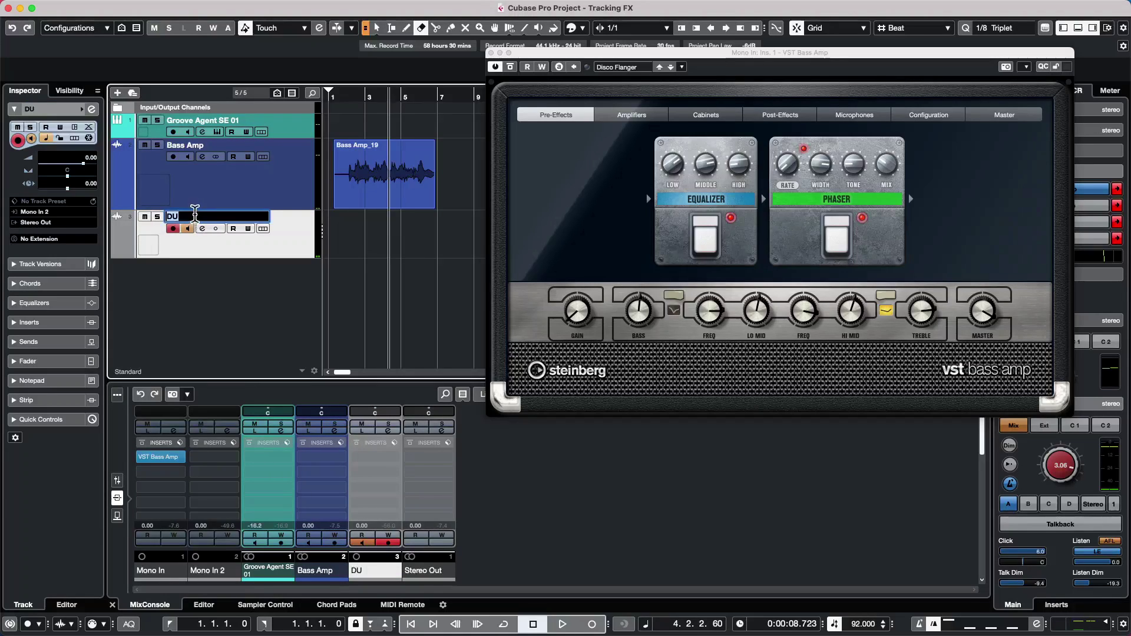
pyautogui.click(198, 213)
pyautogui.press('Return')
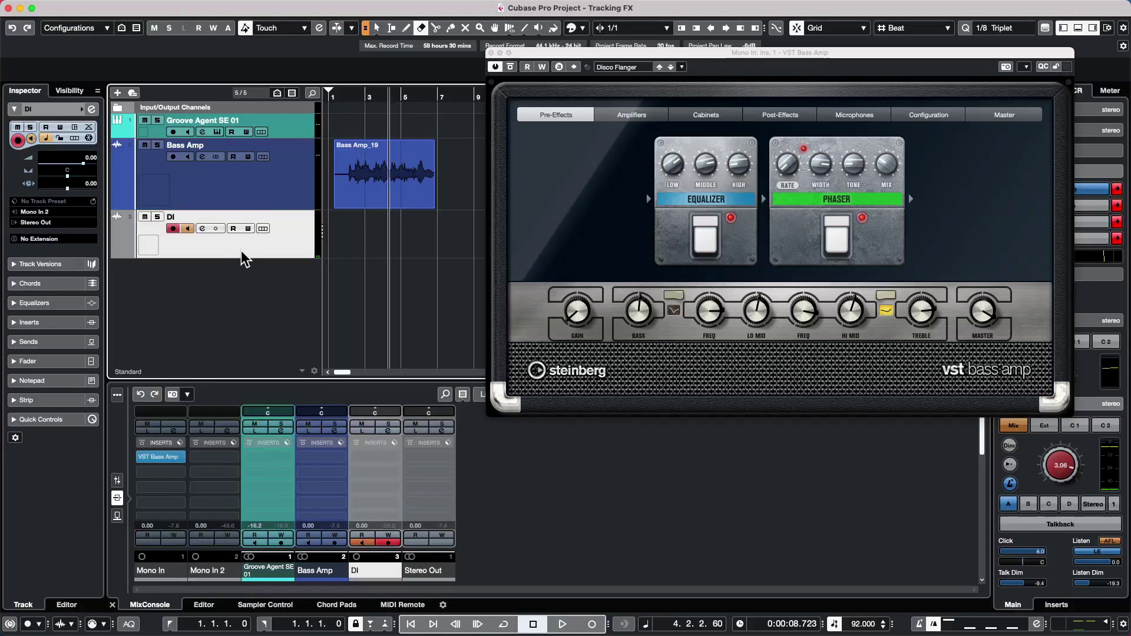
# Erase the Bass Amp_19 take and record fresh Bass Amp_20 and DI_01 takes together from bar 1.
pyautogui.click(374, 191)
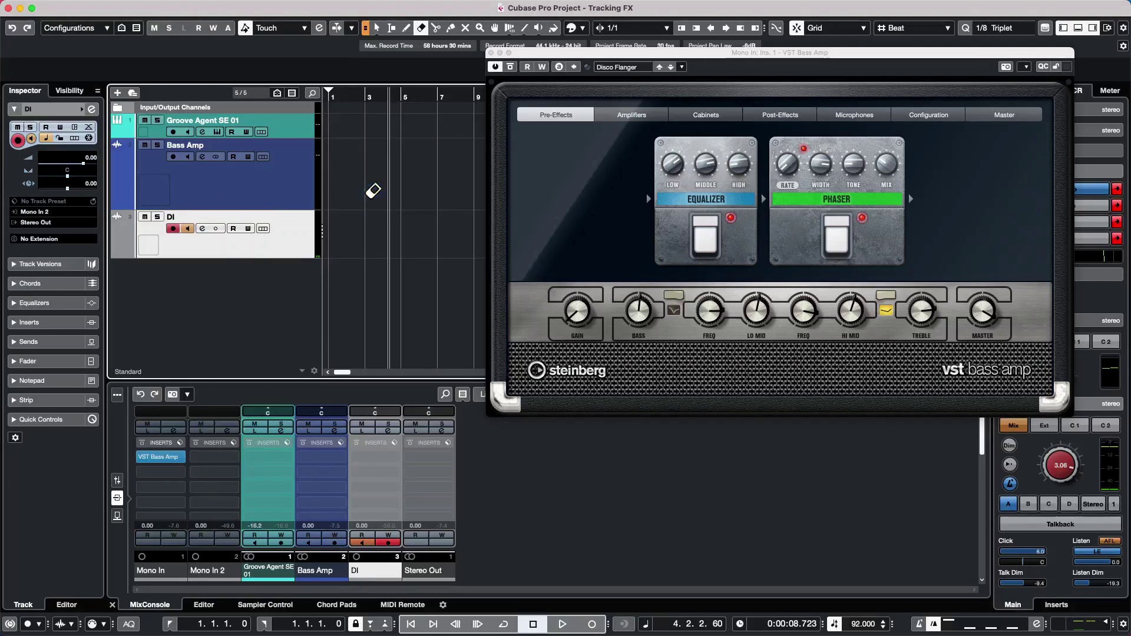
pyautogui.moveTo(361, 96); pyautogui.dragTo(322, 99)
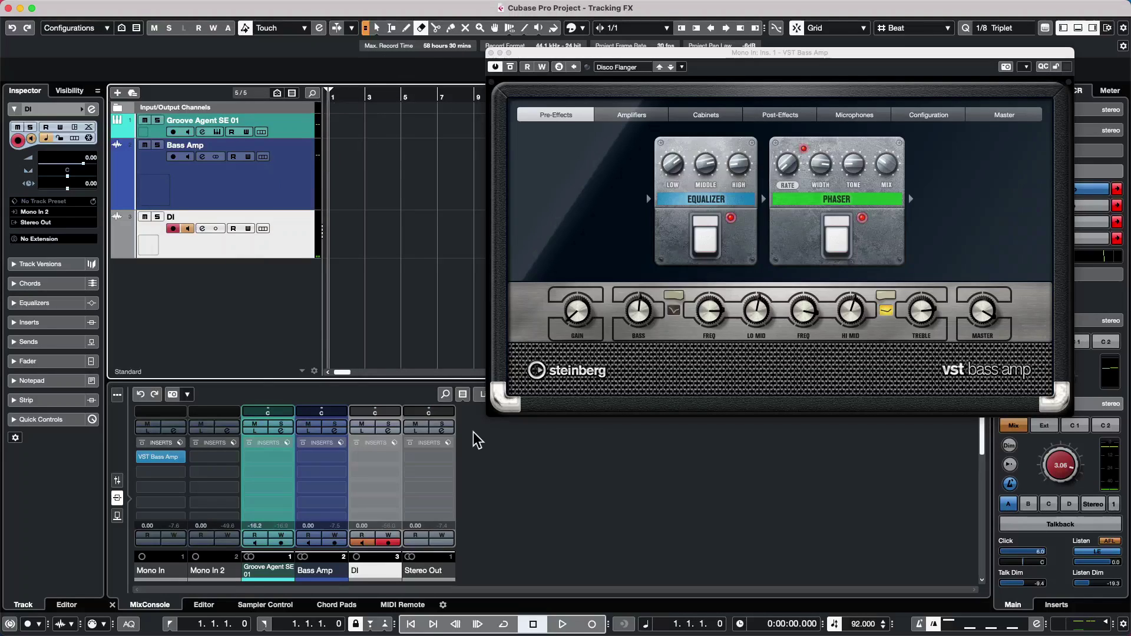
pyautogui.click(566, 626)
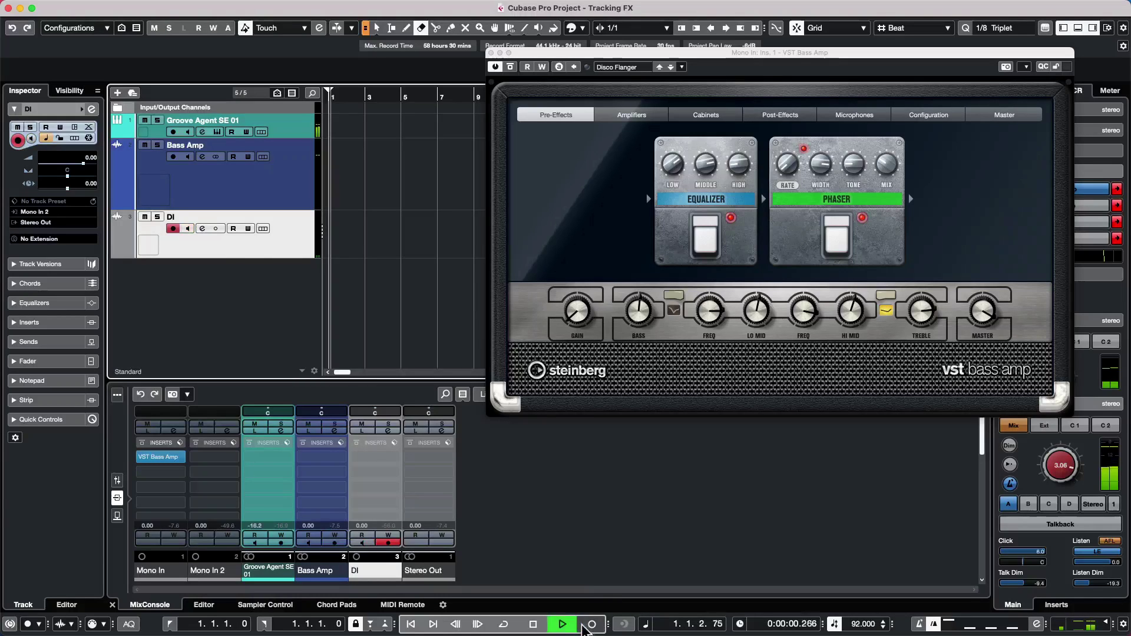
pyautogui.click(592, 624)
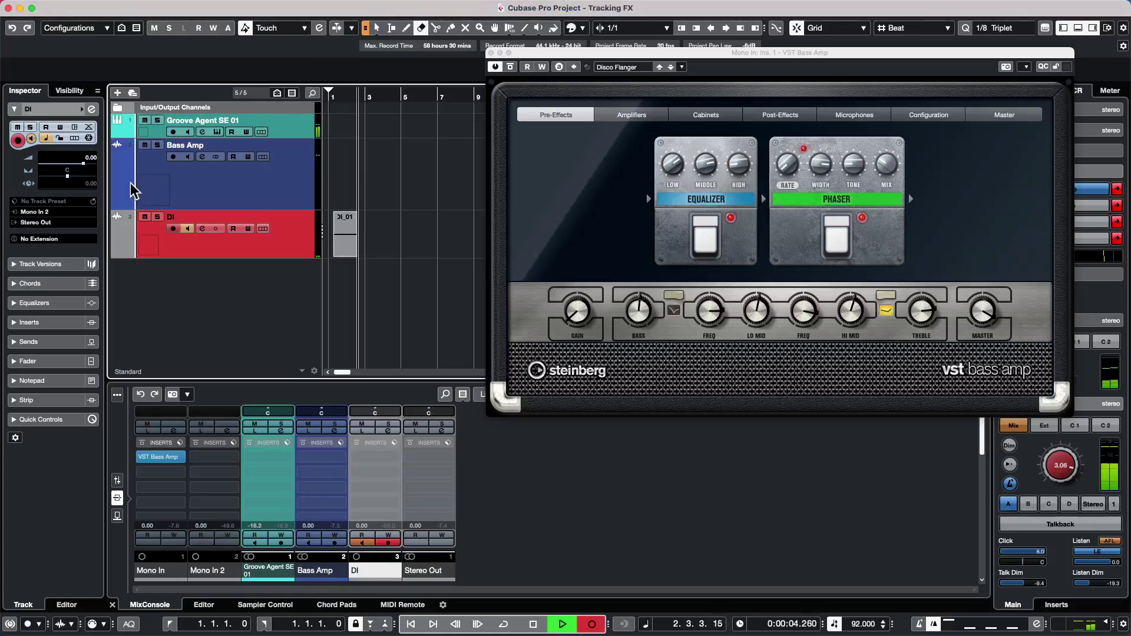
pyautogui.click(161, 192)
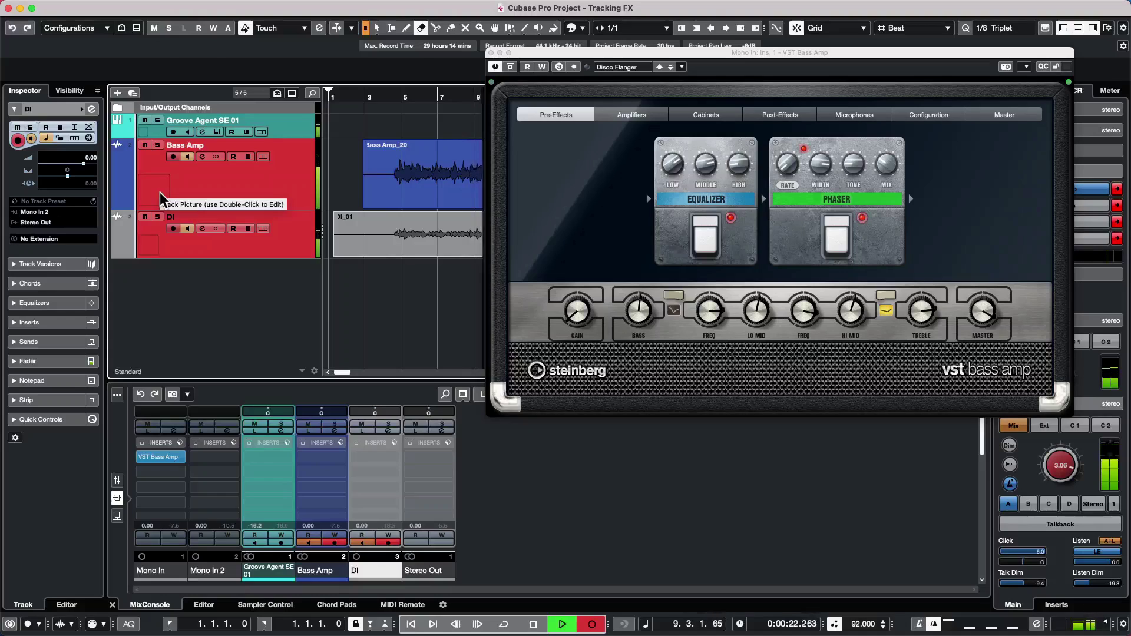
# Stop recording, disarm the DI track, and audition the Bass Amp take with the Play tool.
pyautogui.press('space')
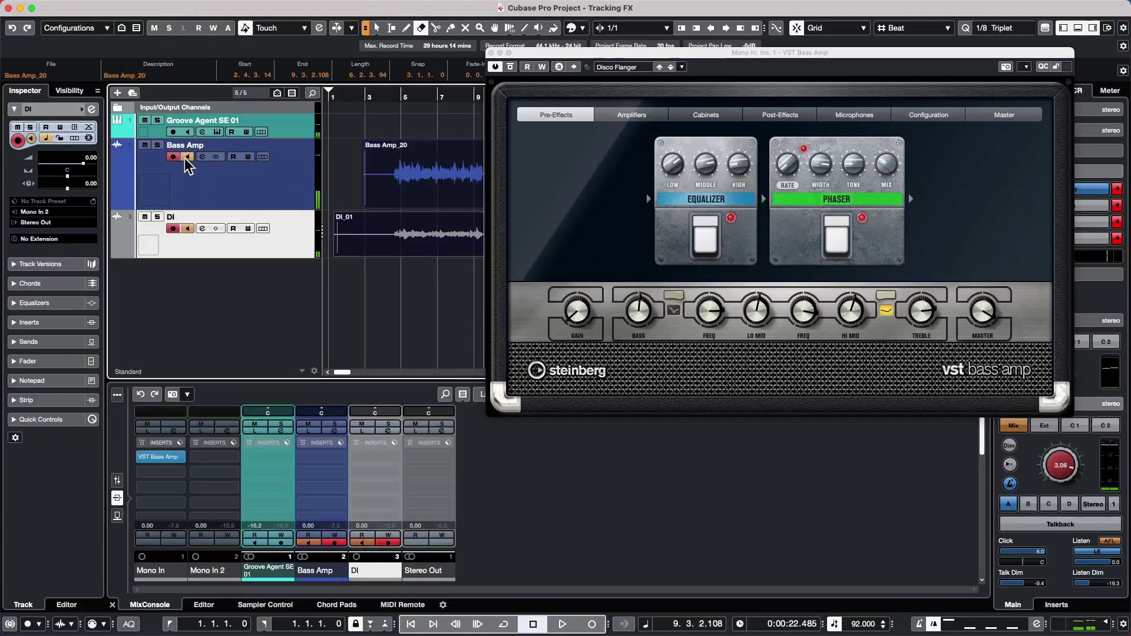
pyautogui.click(172, 229)
pyautogui.rightClick(430, 197)
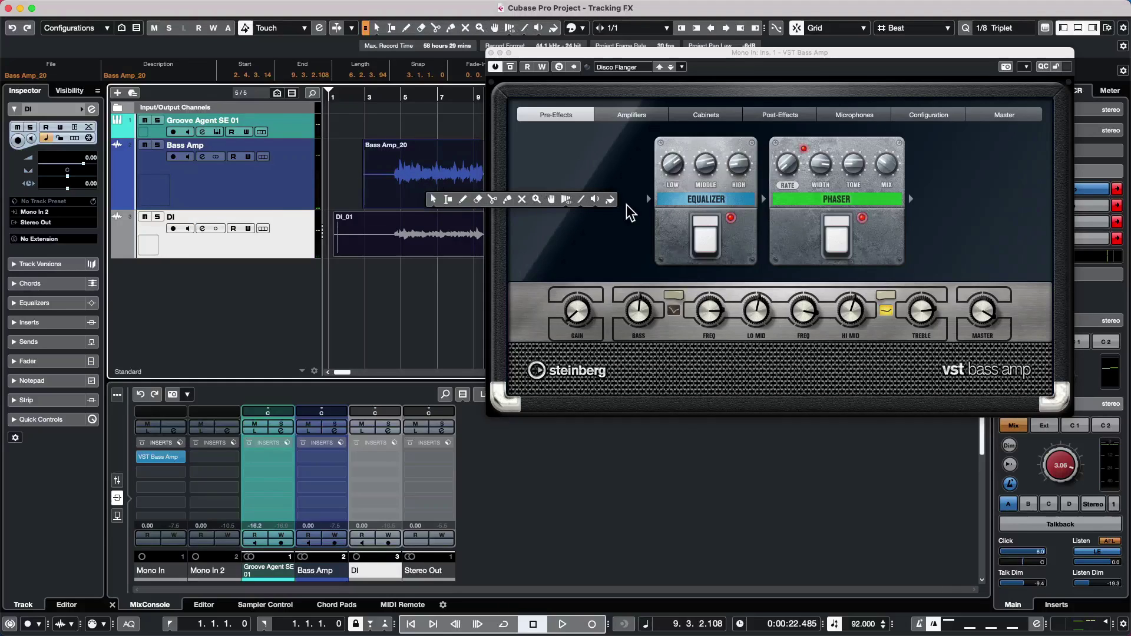
pyautogui.click(595, 199)
pyautogui.click(404, 175)
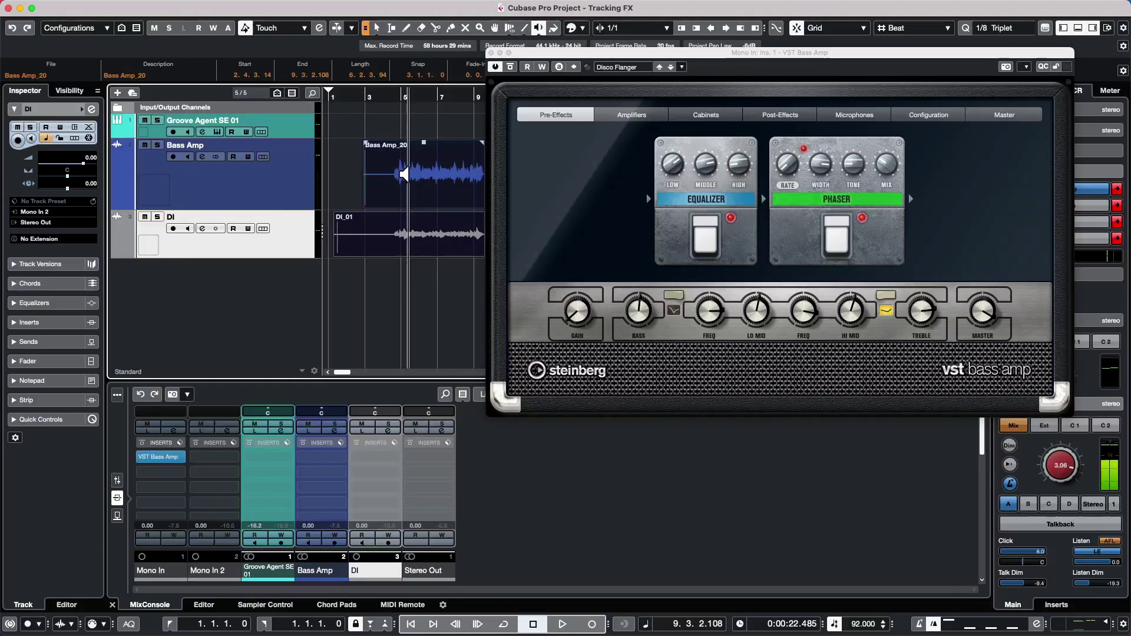
# From bar 2, audition the Bass Amp_20 take and then the DI_01 take.
pyautogui.click(349, 178)
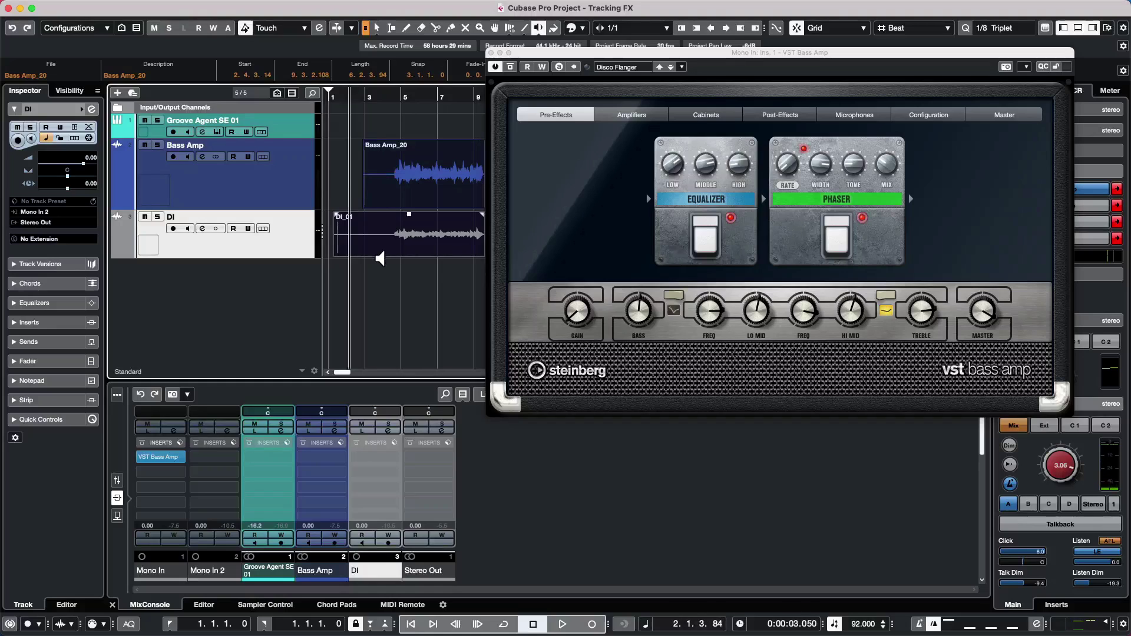
pyautogui.rightClick(447, 176)
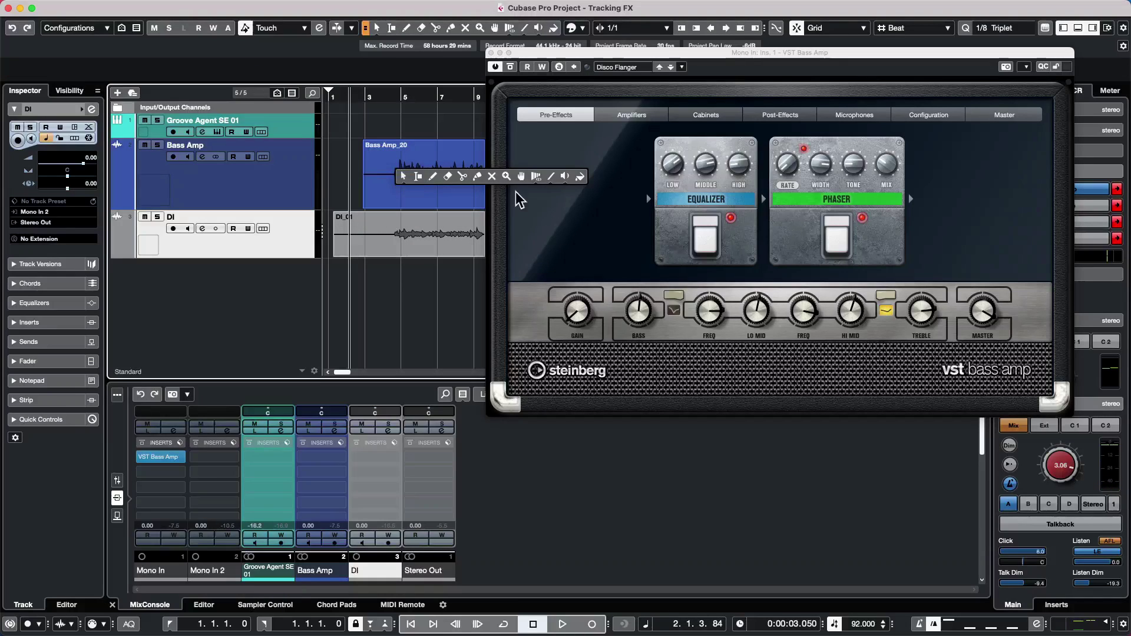
pyautogui.click(551, 176)
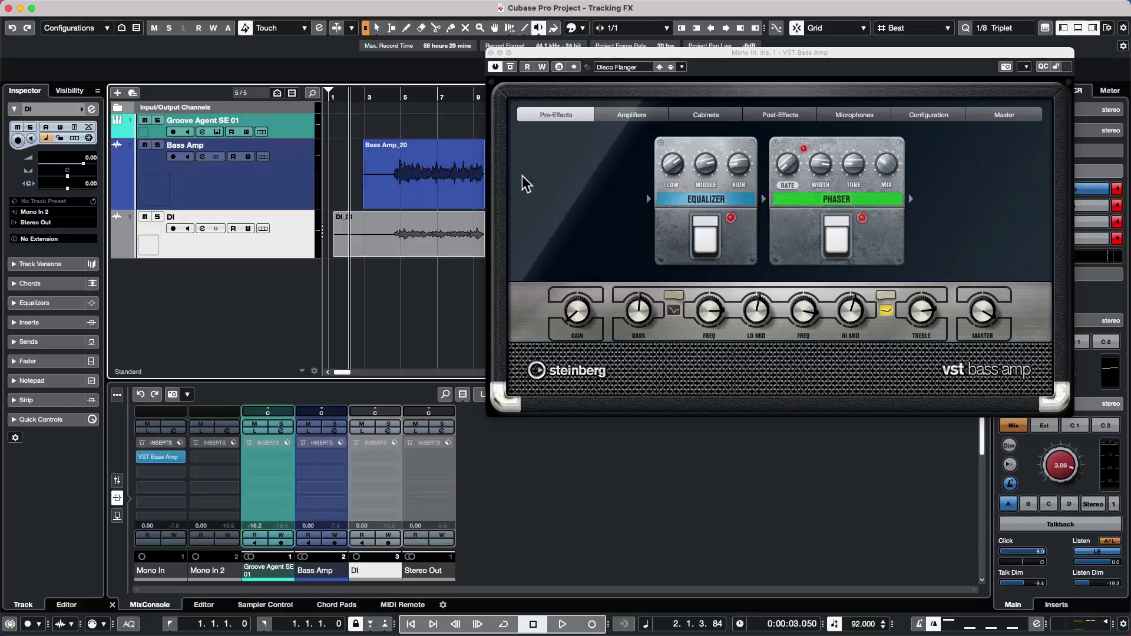
pyautogui.click(416, 172)
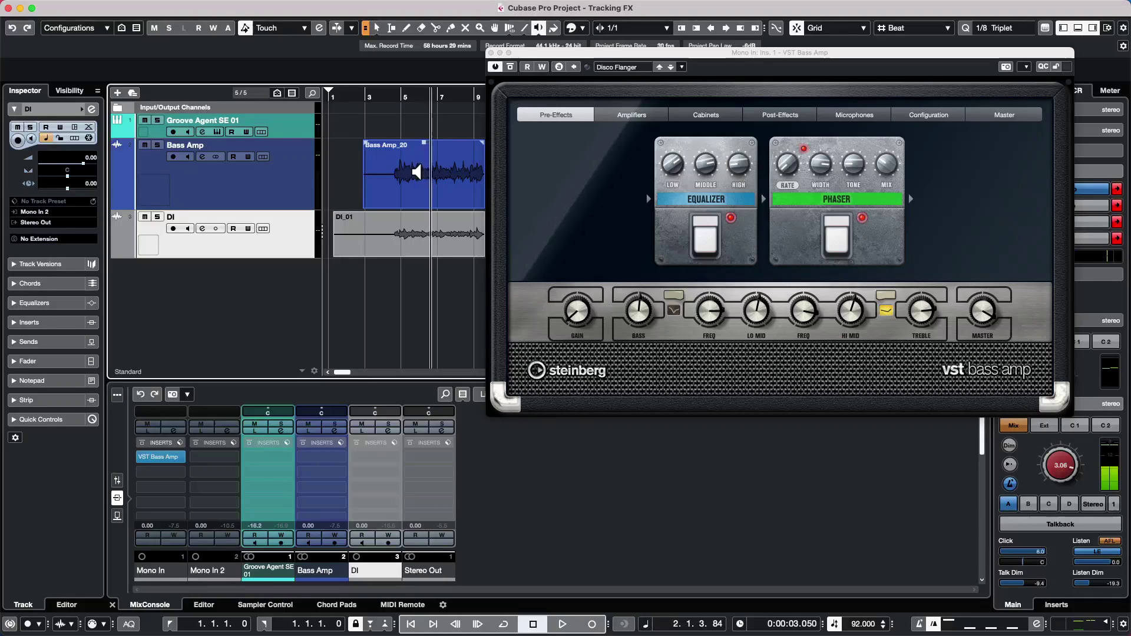
pyautogui.click(403, 236)
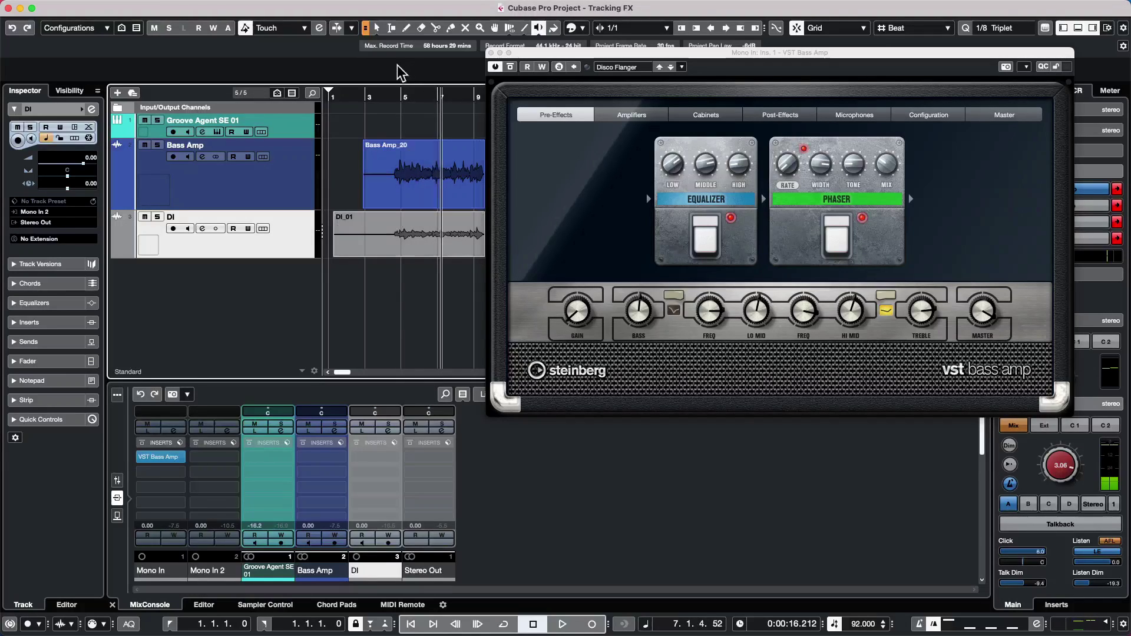
# Play from the ruler, toggling mutes between tracks, and stop with only DI muted.
pyautogui.doubleClick(394, 92)
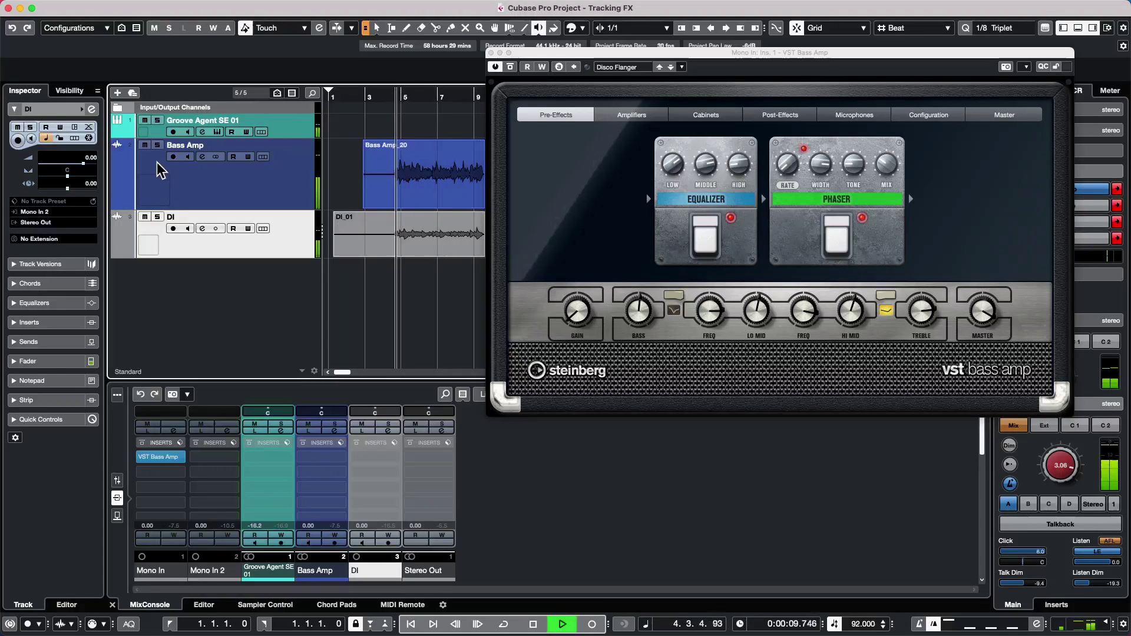
pyautogui.click(144, 145)
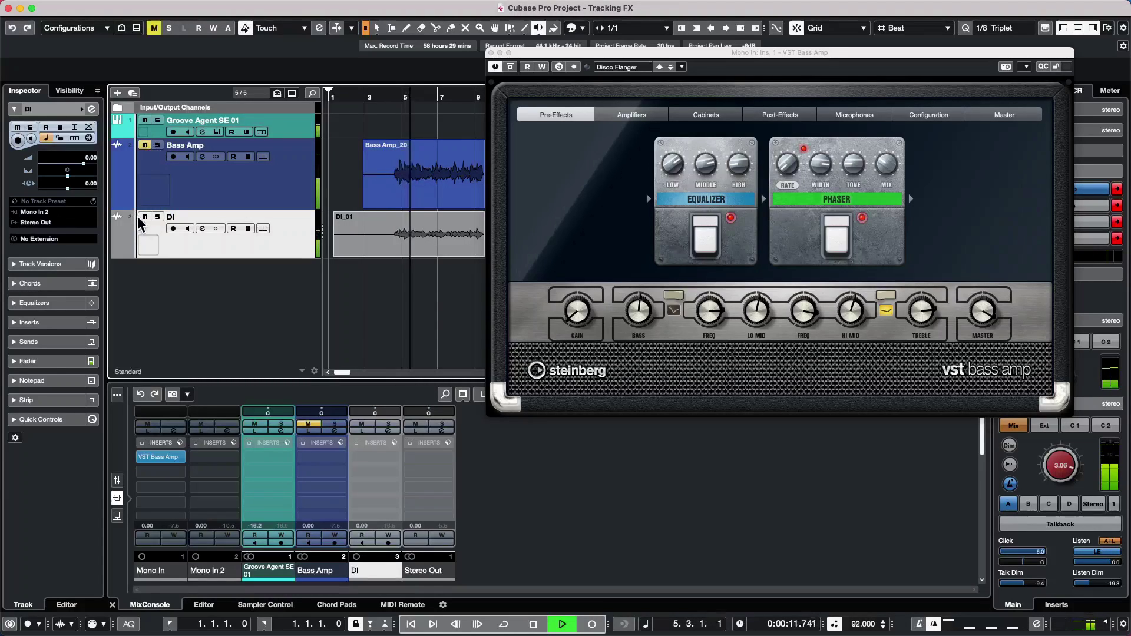
pyautogui.click(144, 217)
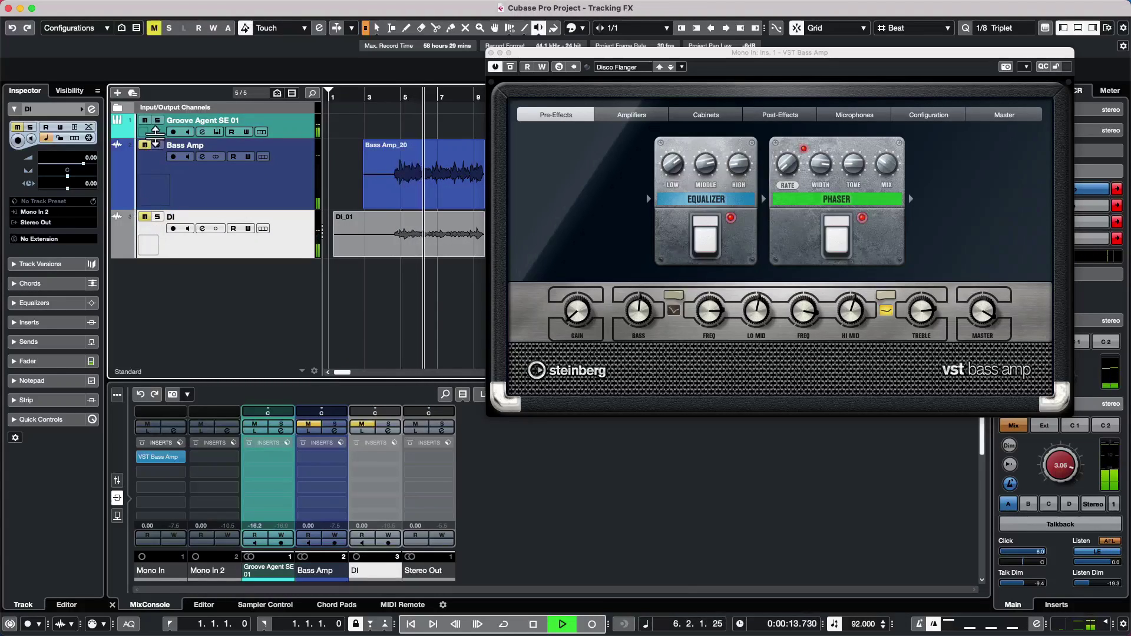
pyautogui.click(145, 144)
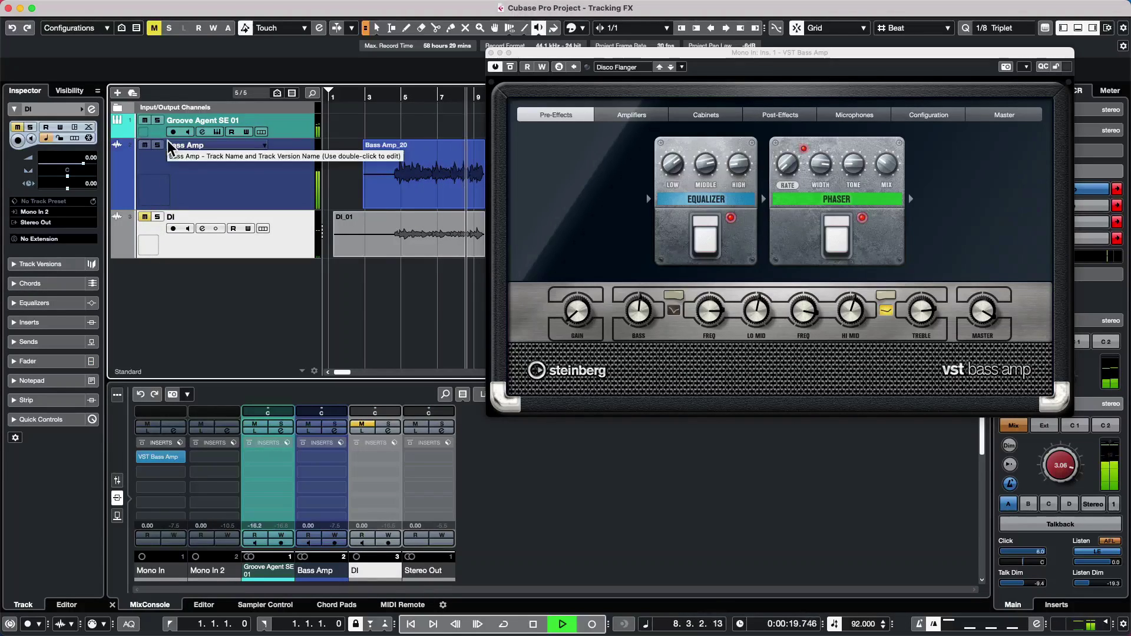
pyautogui.press('space')
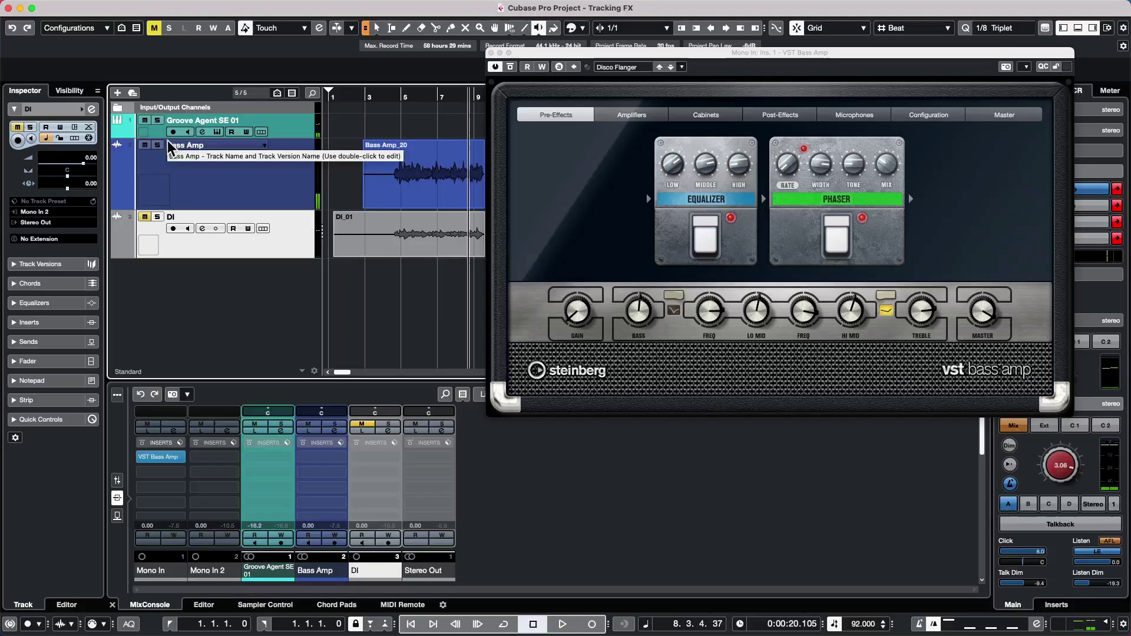